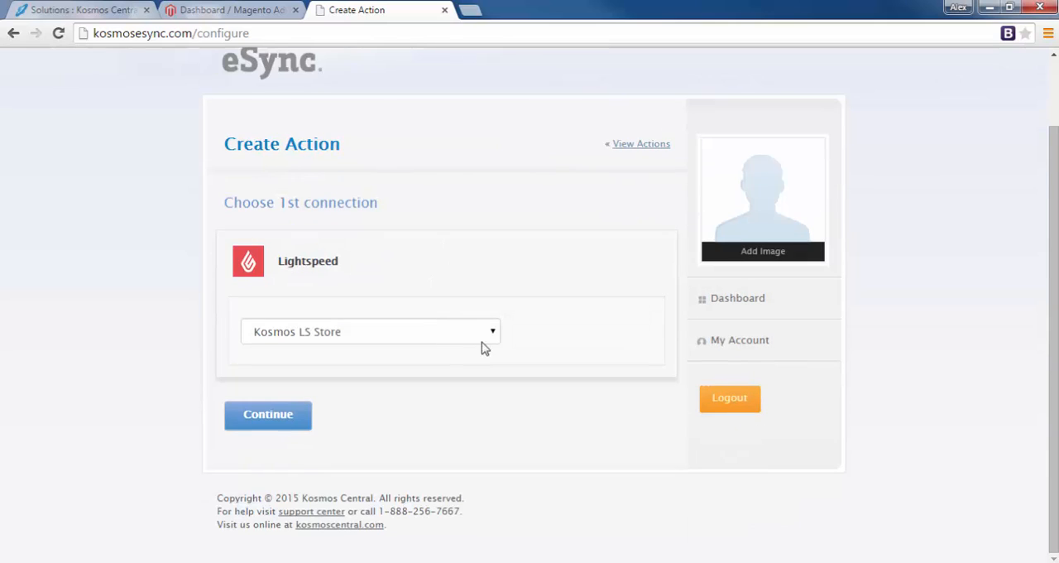
Keep Kosmos LS Store as the first connection and choose Magento as the second, adding a different account
click(279, 417)
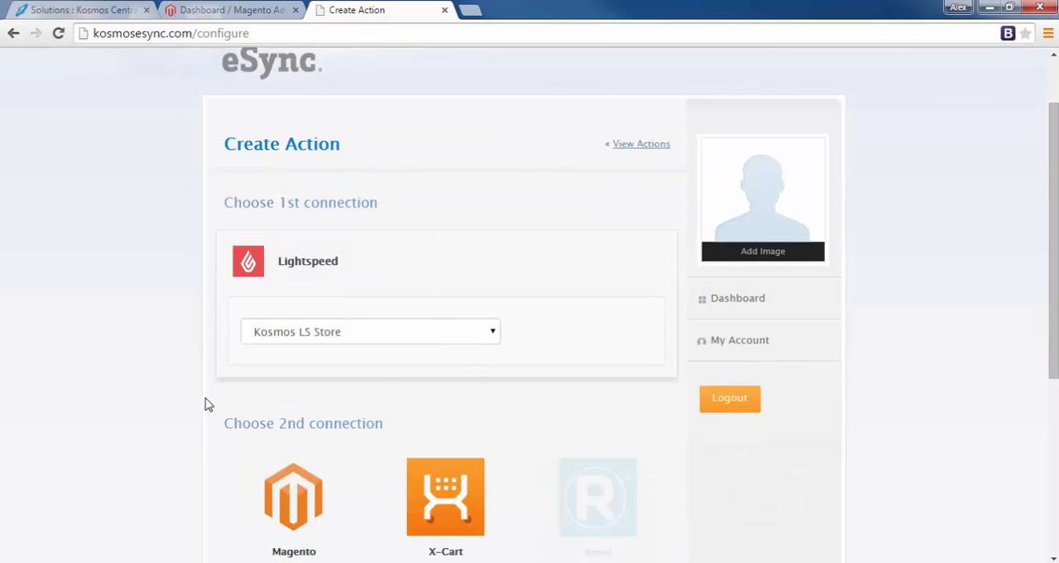
scroll(199, 405, down, 3)
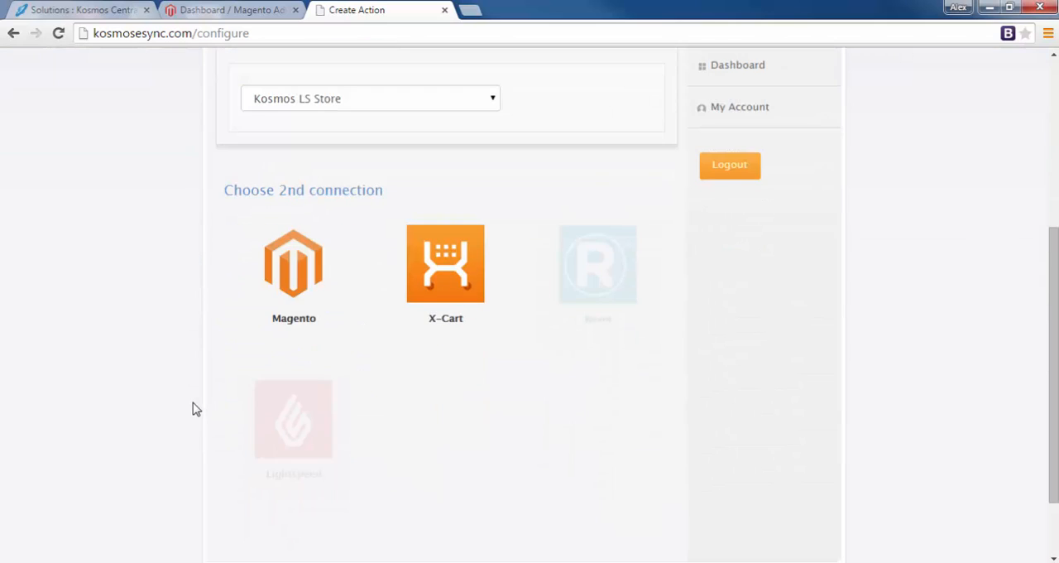
click(291, 275)
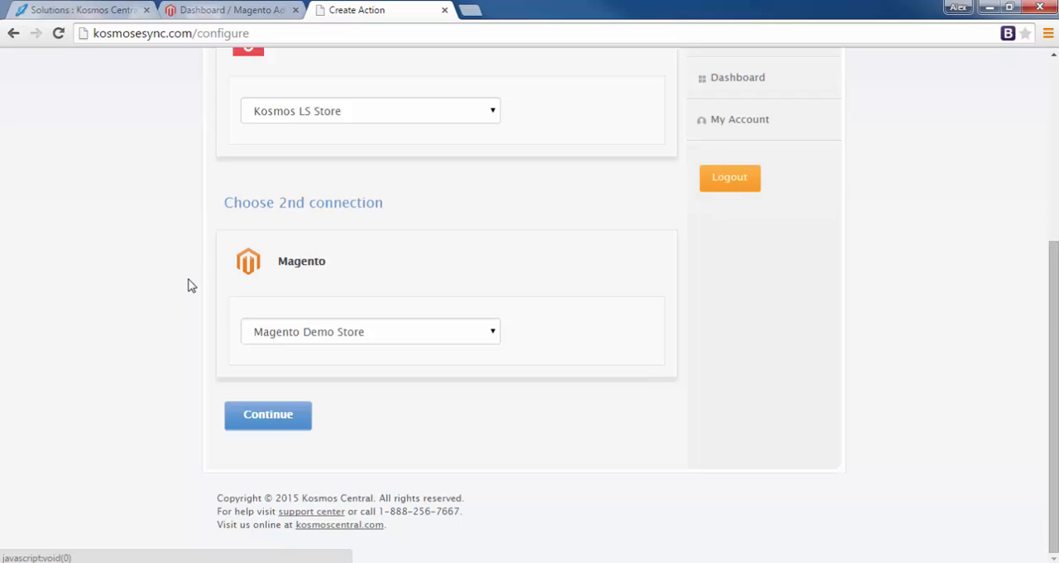
click(365, 336)
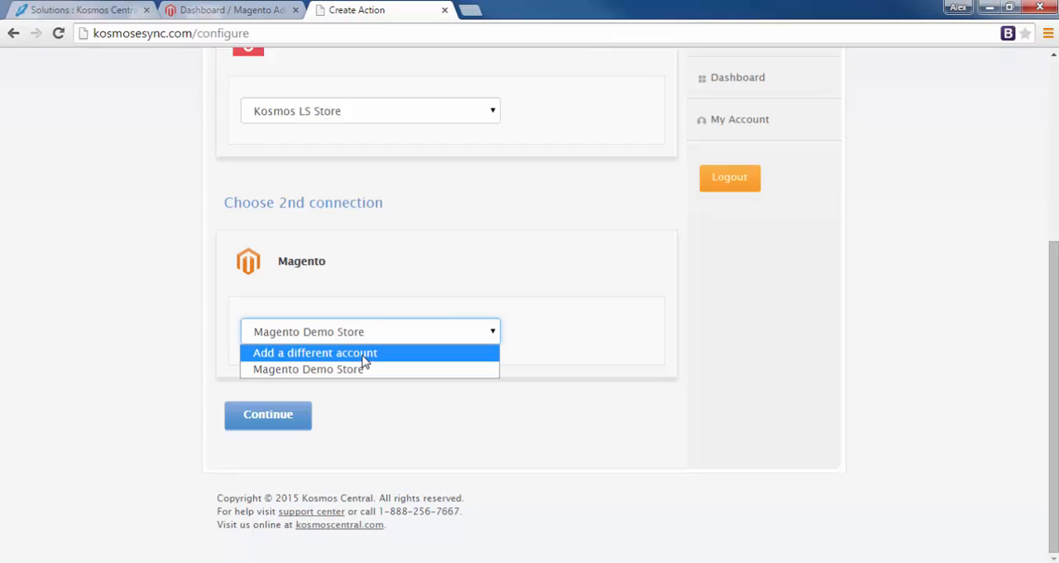
click(364, 354)
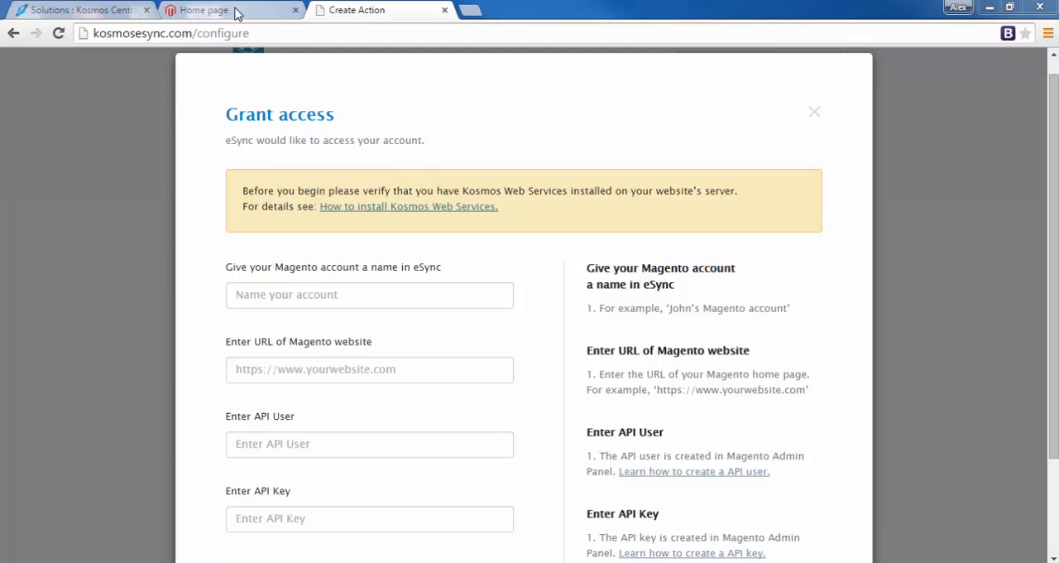
Load magentodemo19x.kosmoscentral.com/KosmosWS/main.php?wsdl to check whether Kosmos Web Services is installed on the Magento server
click(236, 11)
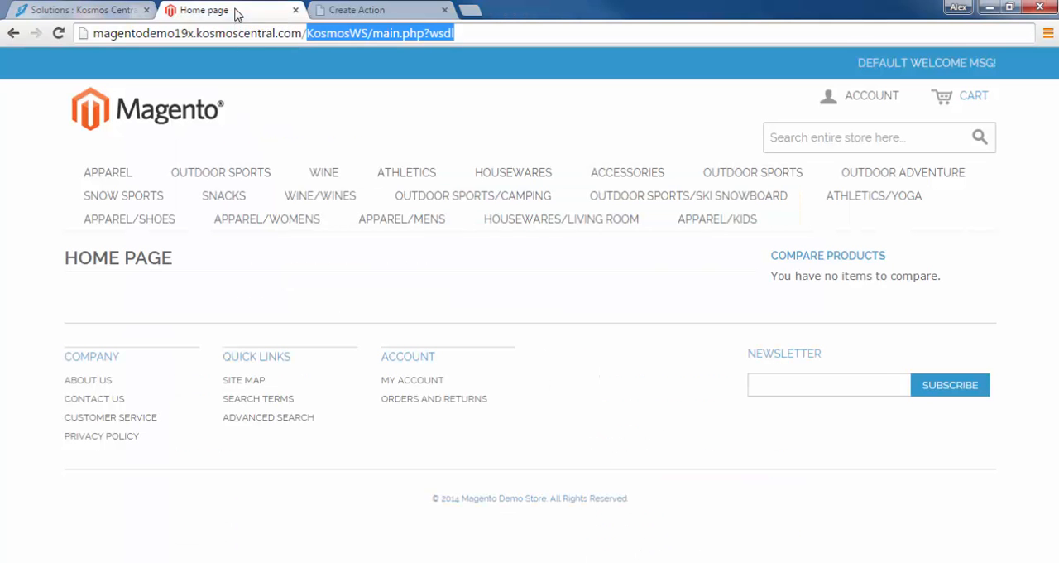
click(307, 33)
drag(307, 33, 401, 33)
drag(486, 24, 488, 25)
click(361, 33)
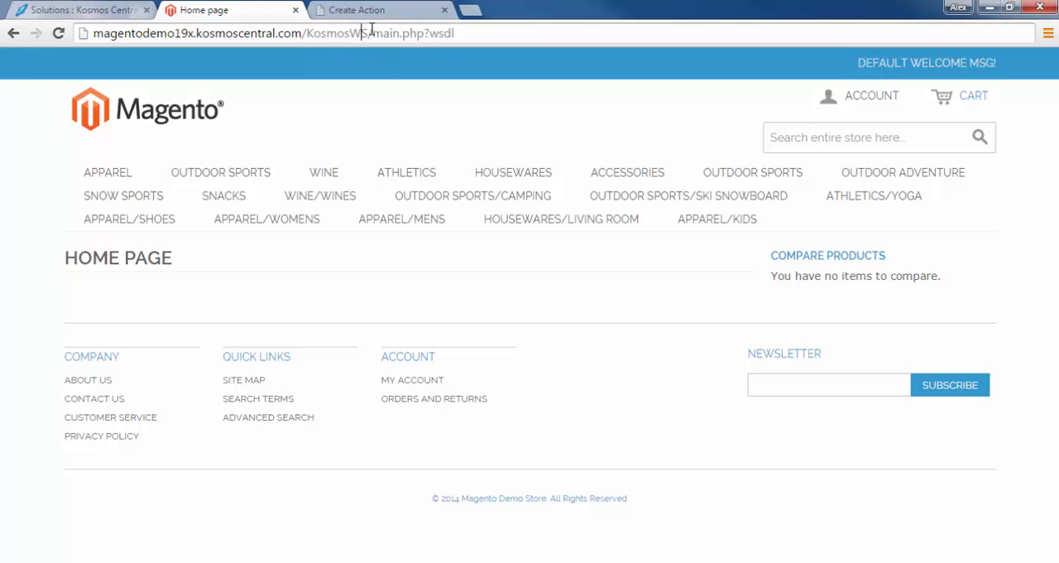
click(480, 29)
key(Return)
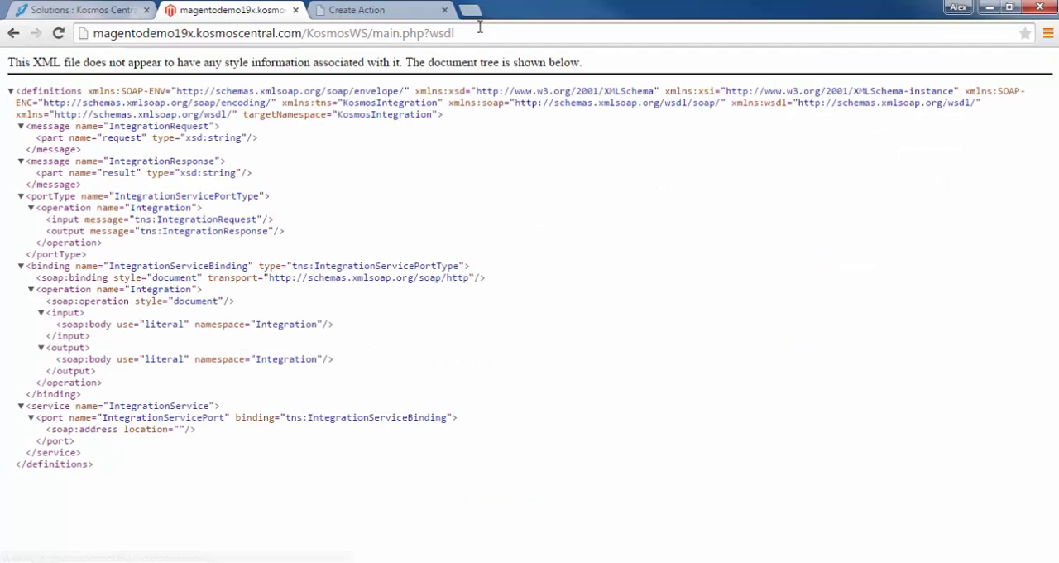
drag(117, 491, 24, 60)
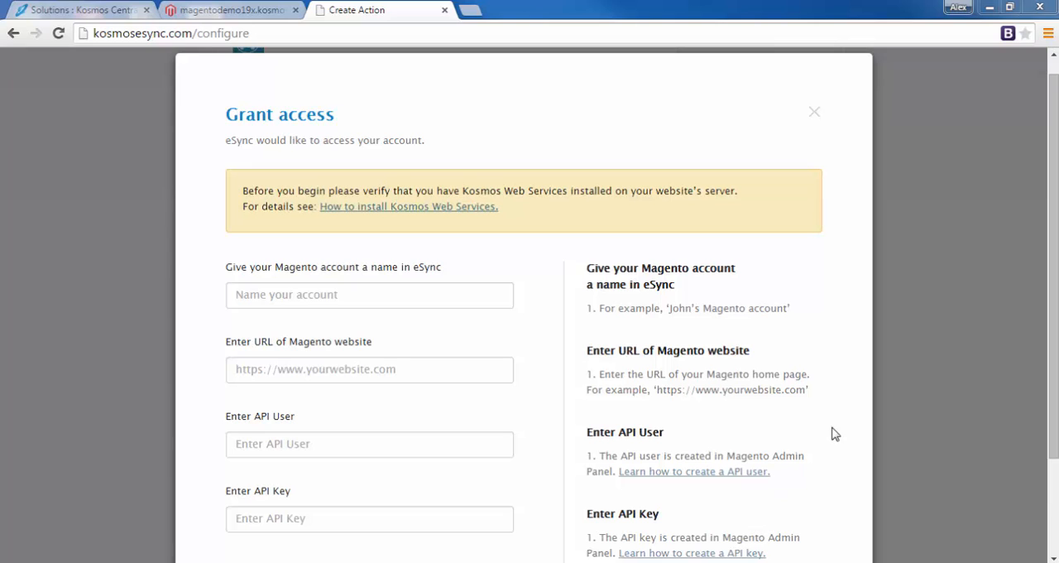
drag(1054, 237, 1054, 292)
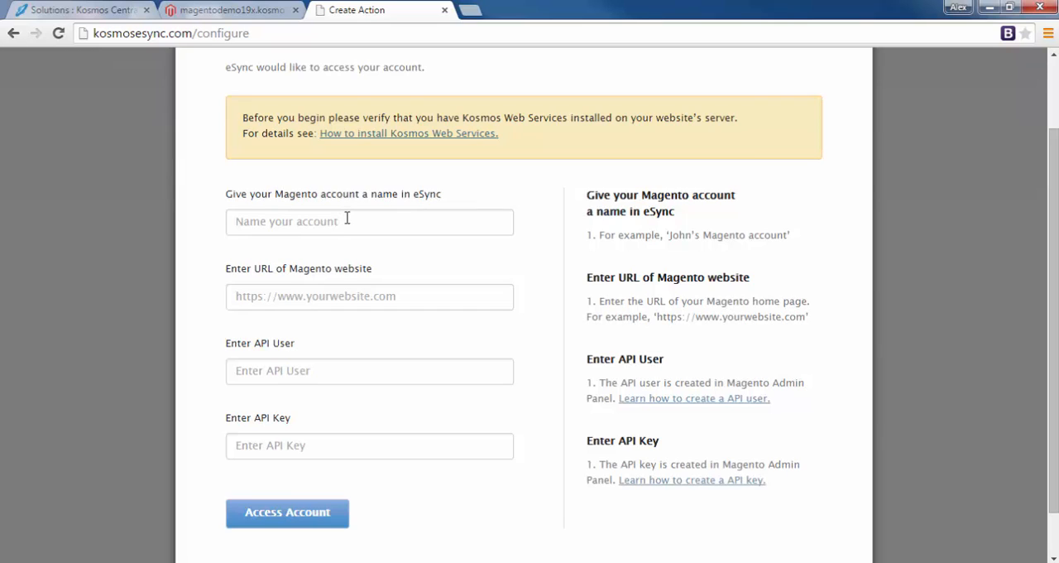
text(M)
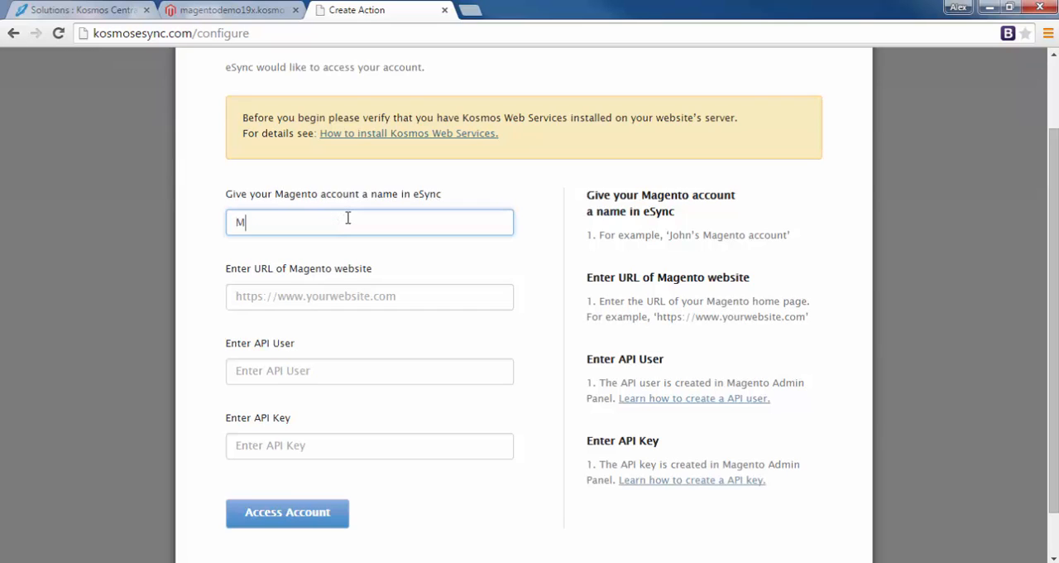
text(agento Live Stor)
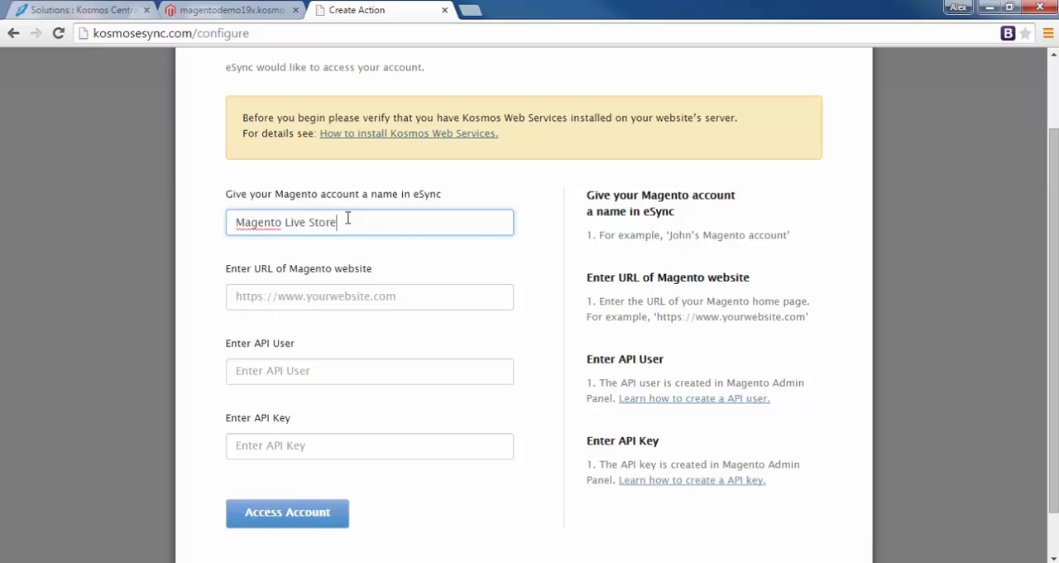
text(e)
key(Tab)
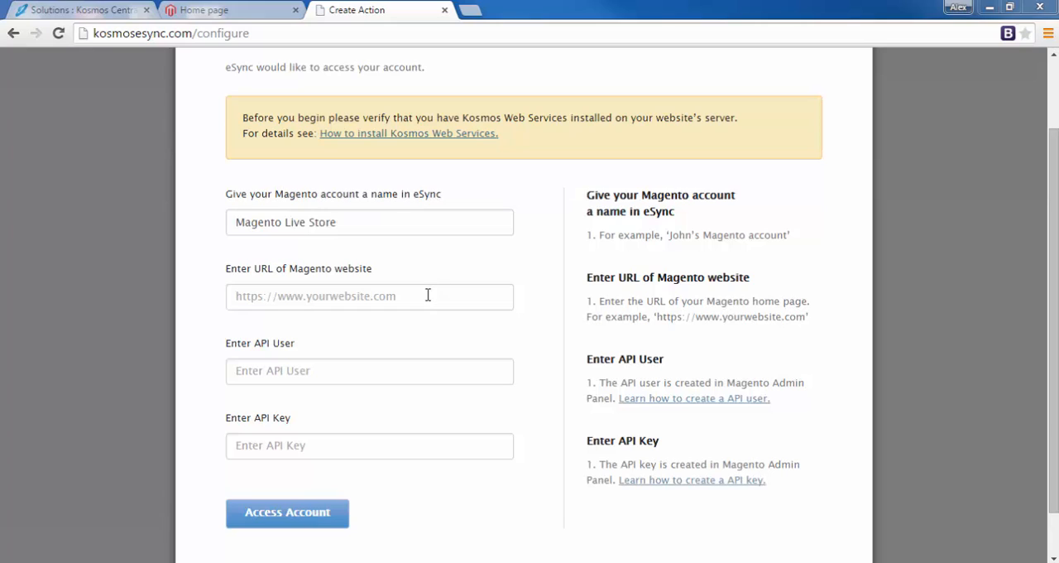
click(428, 295)
text(http://magentodemo19x.kosmoscentral.com/)
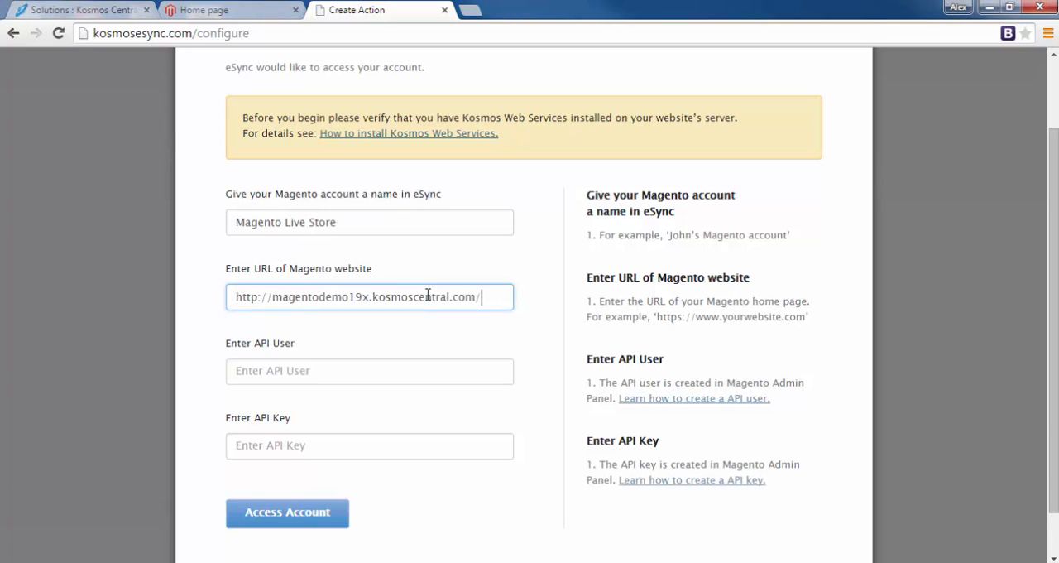
key(Tab)
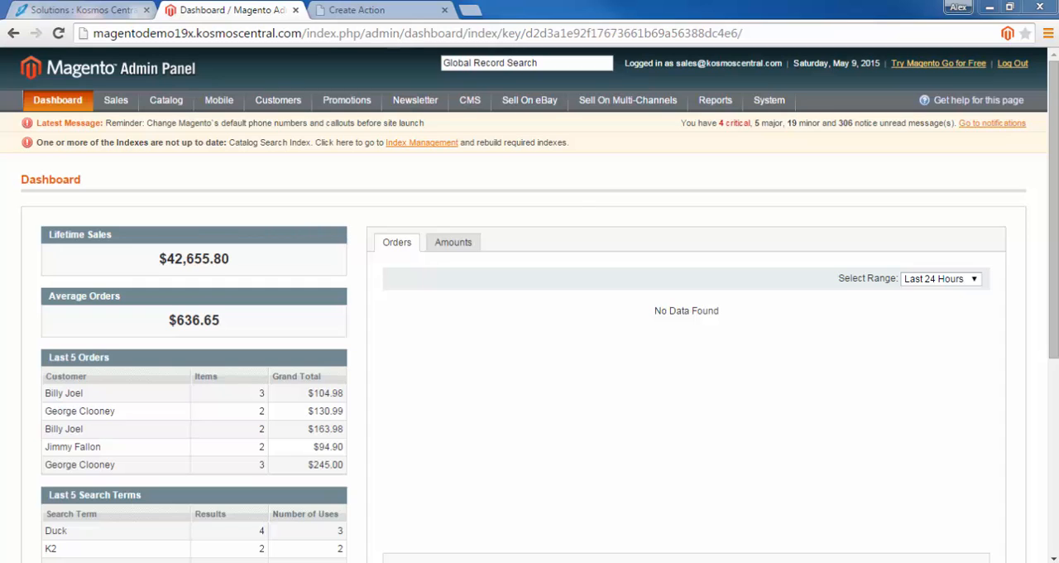
In the Magento Admin Panel, create and save a SOAP/XML-RPC web services role named KosmosNewRole
mouse_move(771, 96)
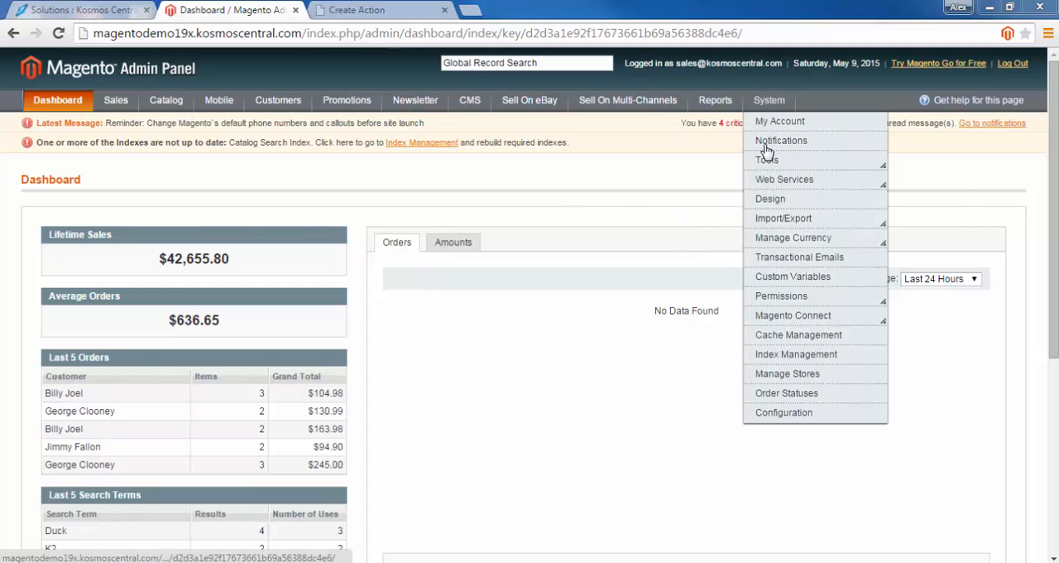
mouse_move(776, 179)
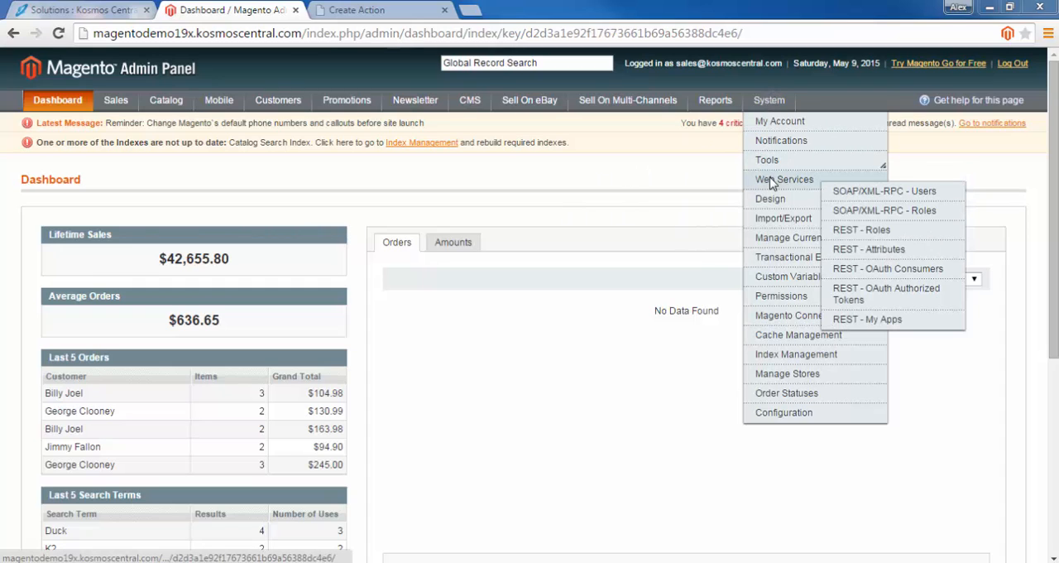
click(877, 212)
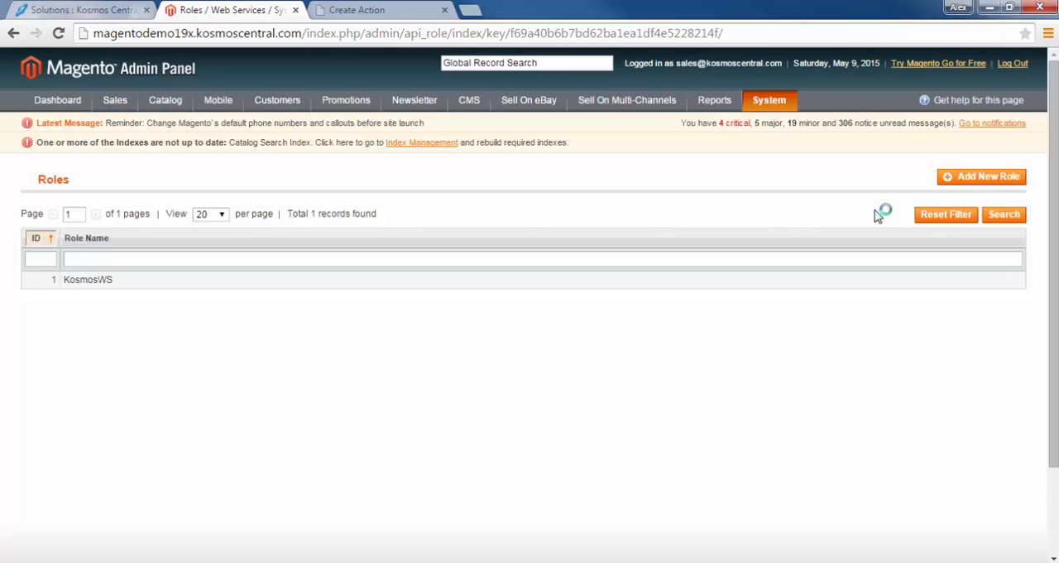
click(981, 177)
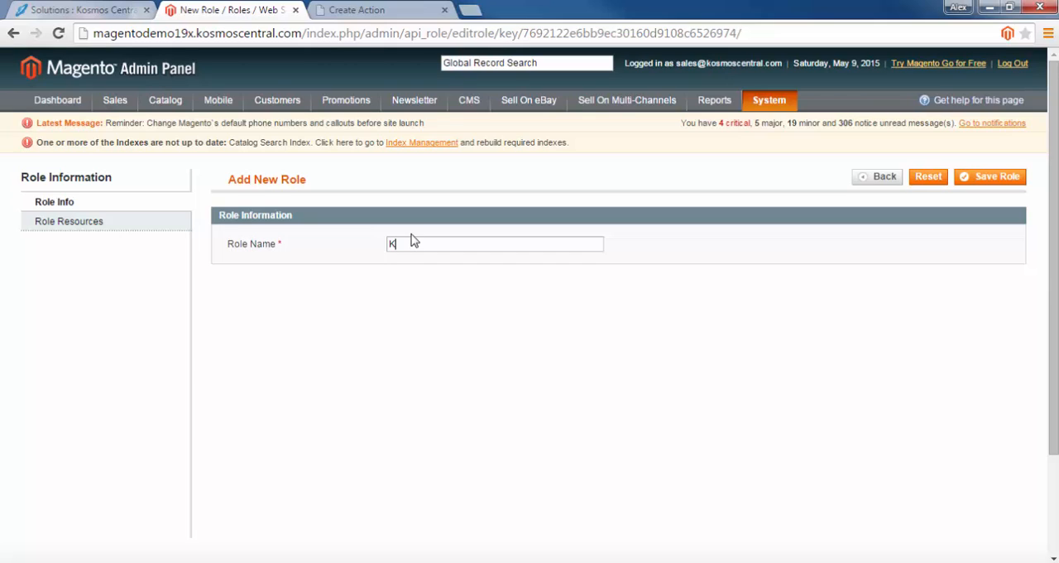
text(KosmosNewRoled)
key(BackSpace)
drag(484, 242, 328, 253)
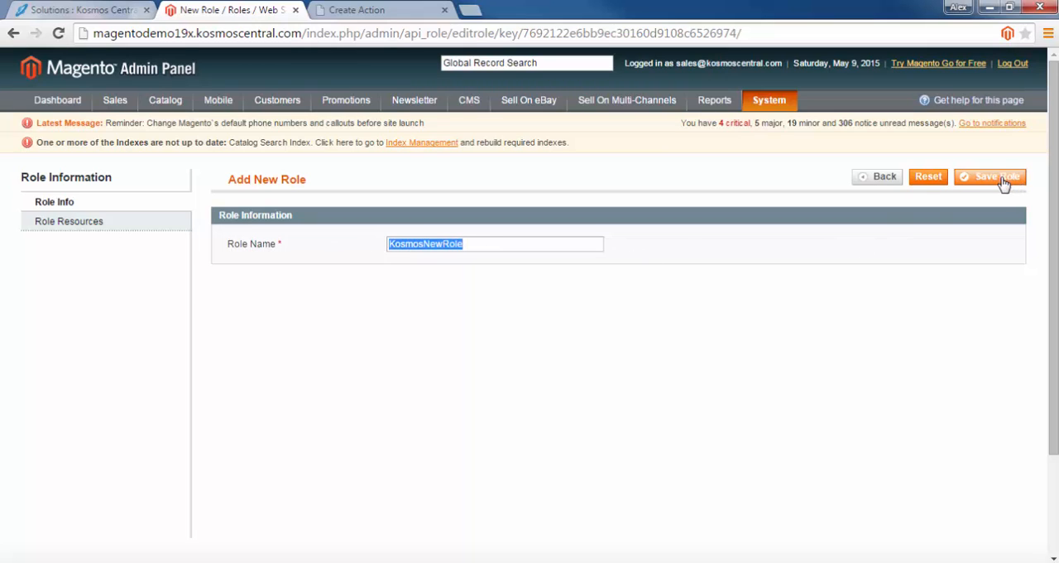
click(1007, 178)
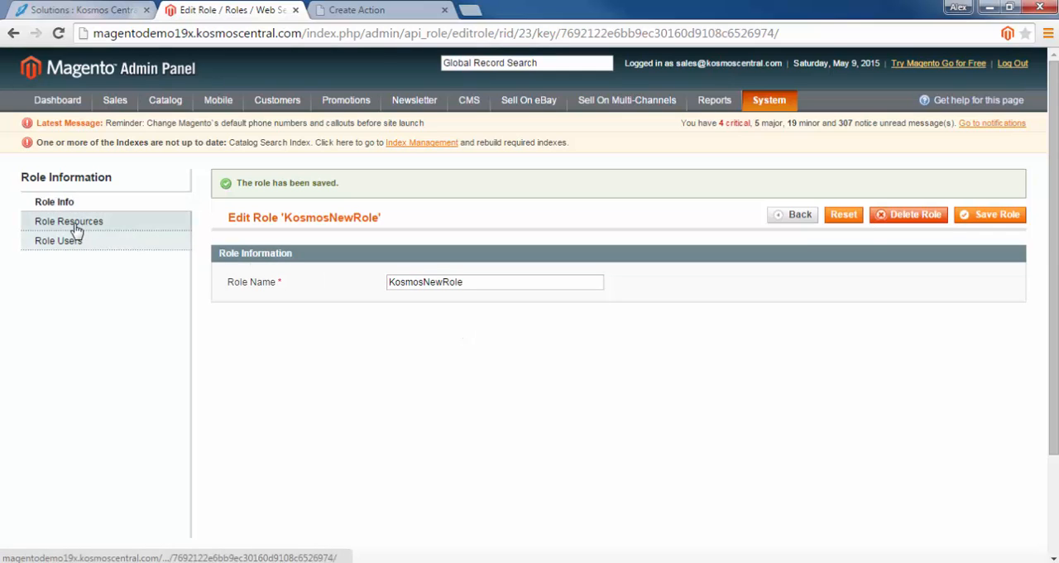
Save KosmosNewRole with its resource access set to All and view its role users
click(73, 222)
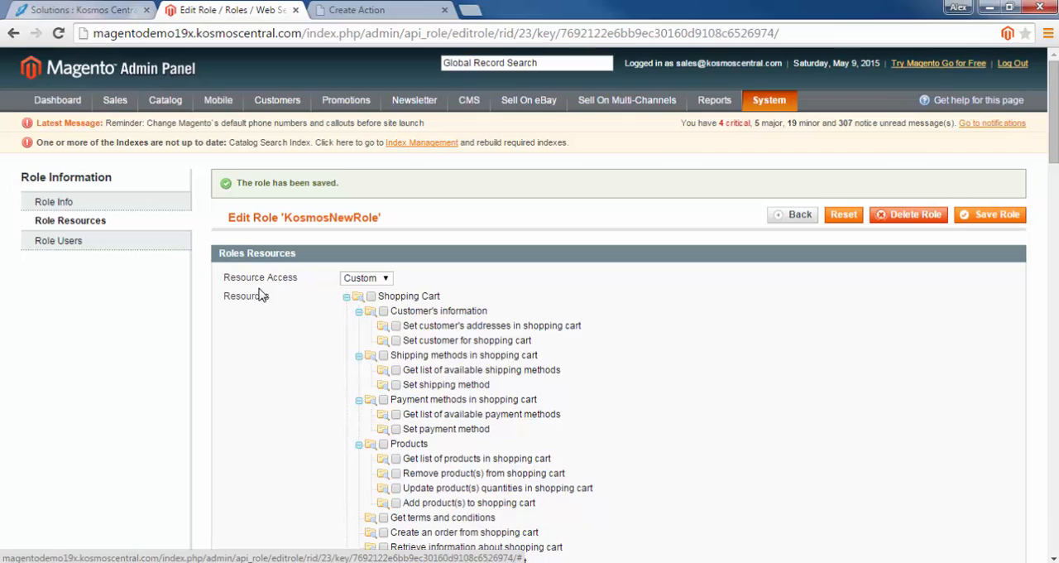
click(386, 280)
click(351, 301)
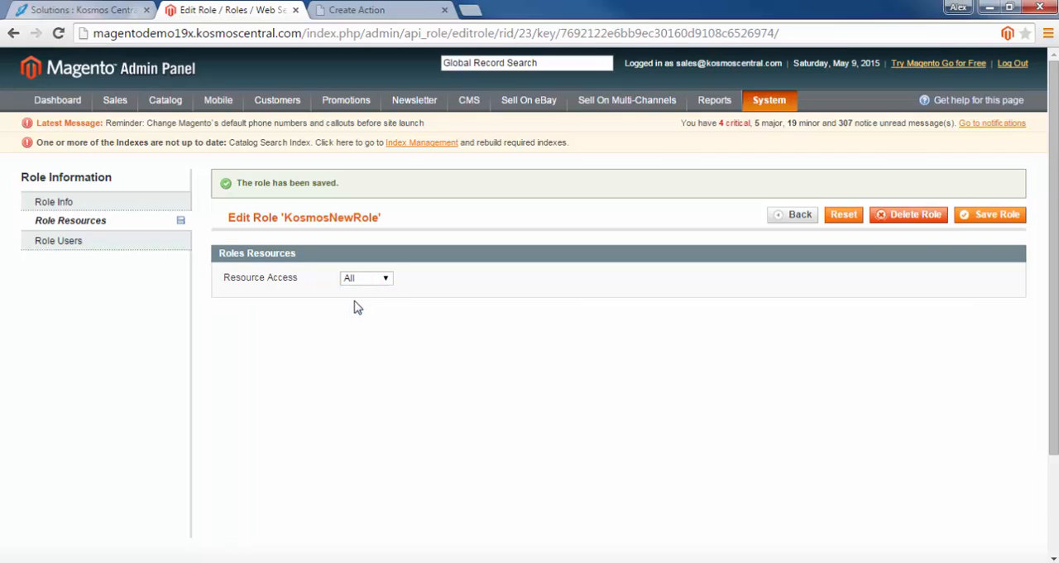
click(987, 217)
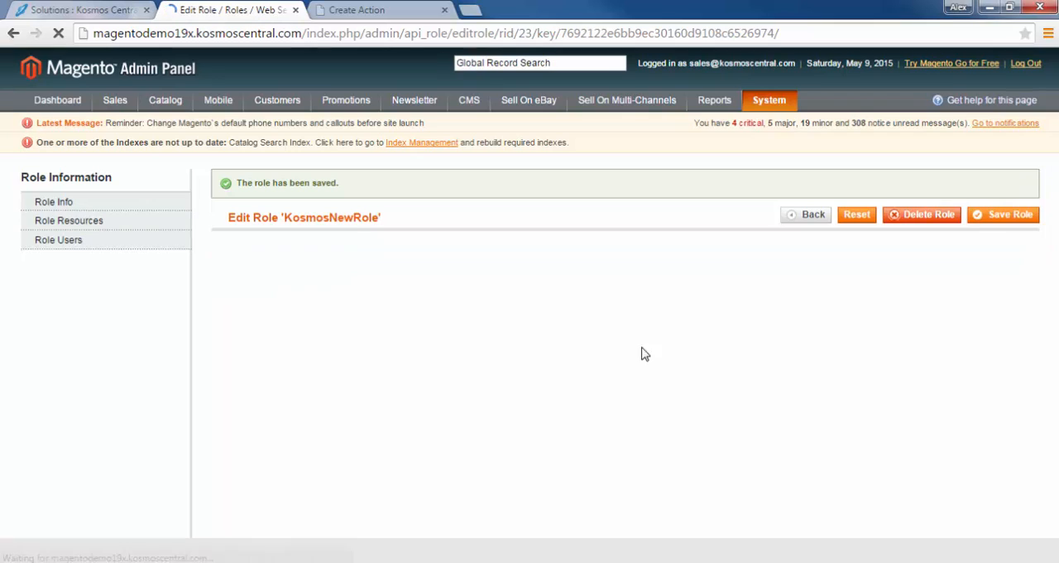
click(66, 250)
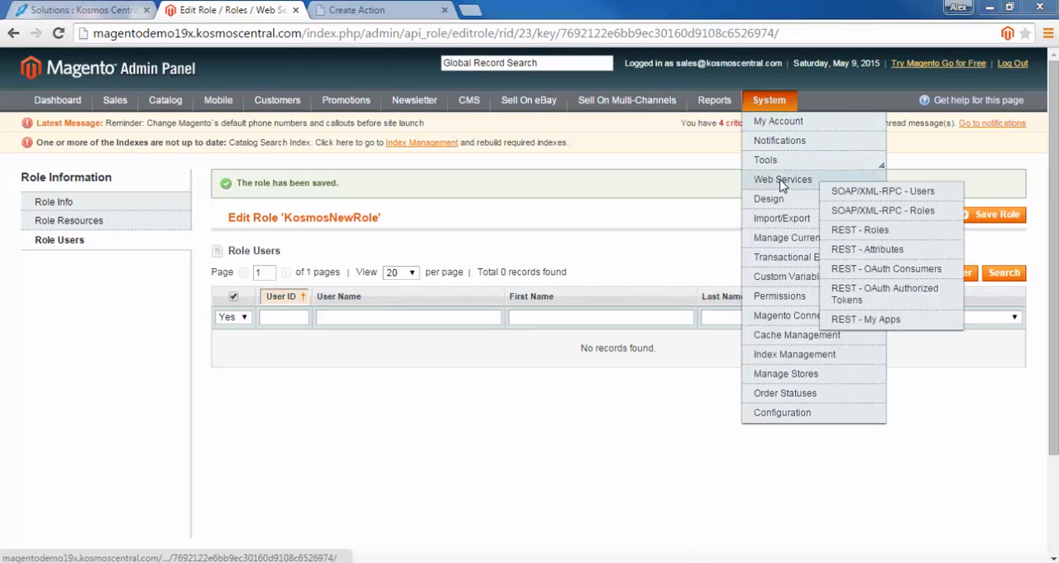
Start a new SOAP/XML-RPC user with the user name KosmosNewUser and fill in the first name, last name and e-mail
click(872, 194)
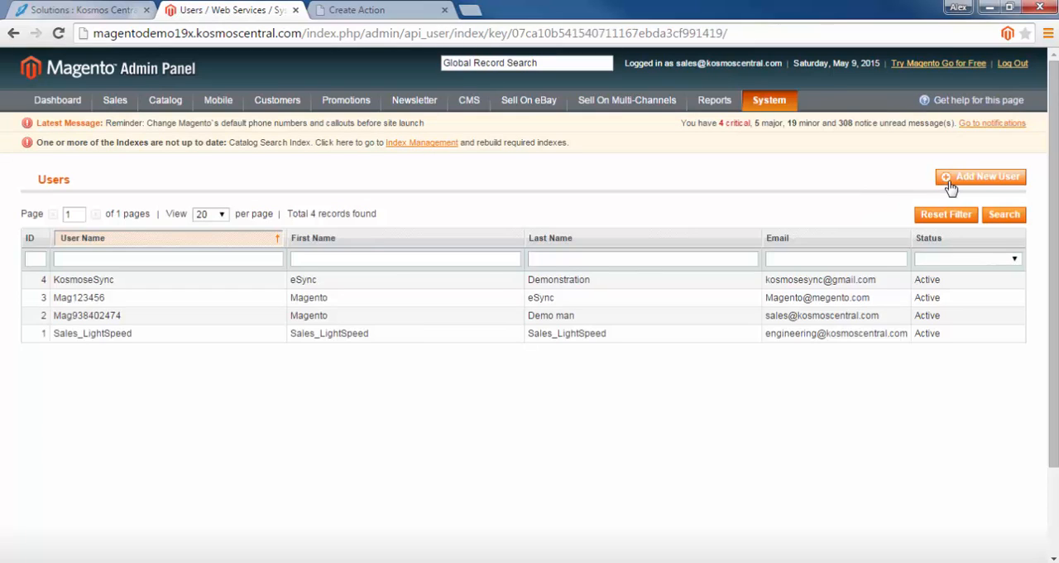
click(952, 178)
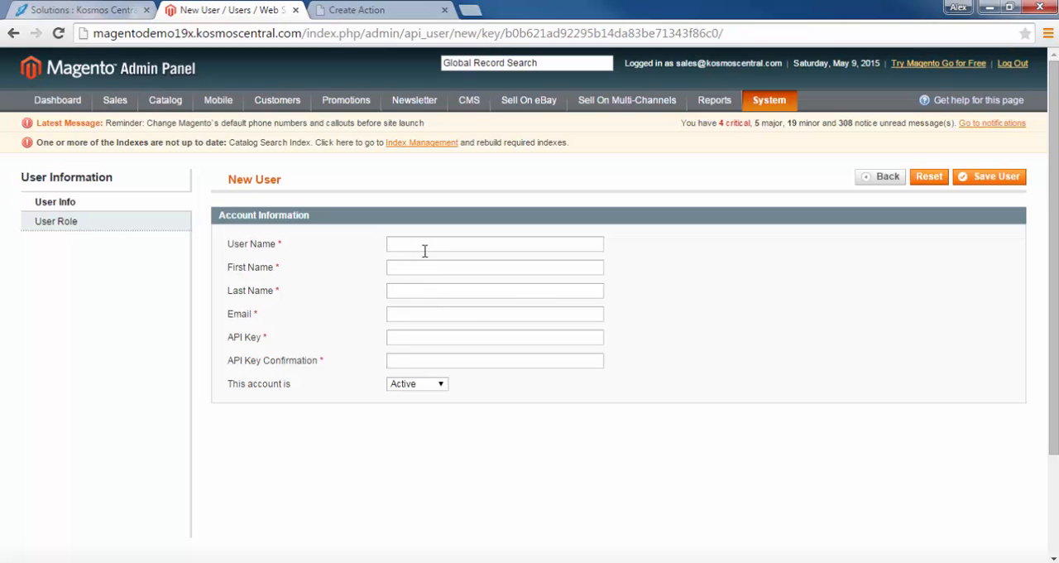
click(422, 245)
text(KosmosNewUser)
key(Tab)
text(K)
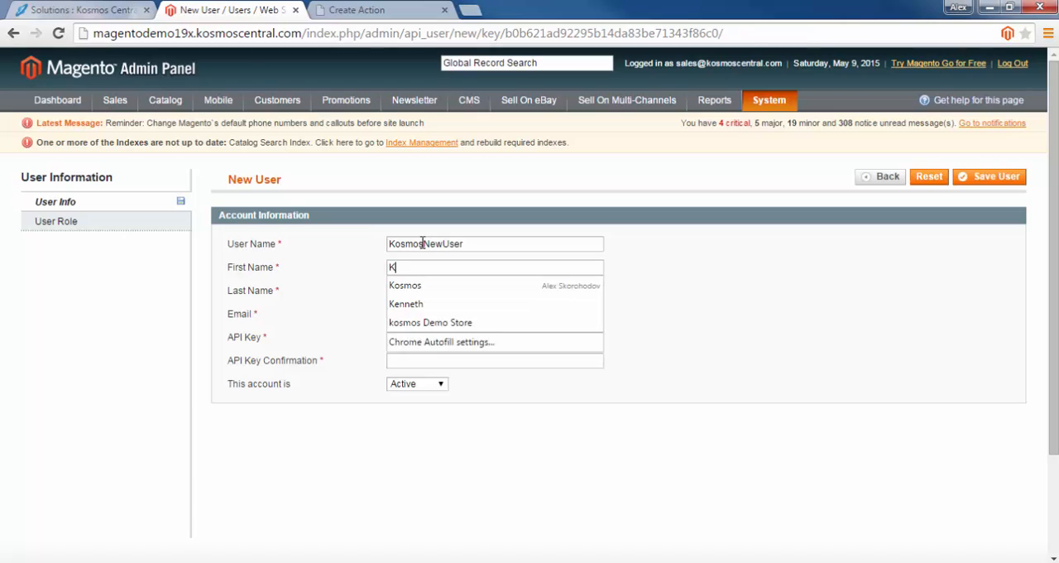
text(osmos)
key(Tab)
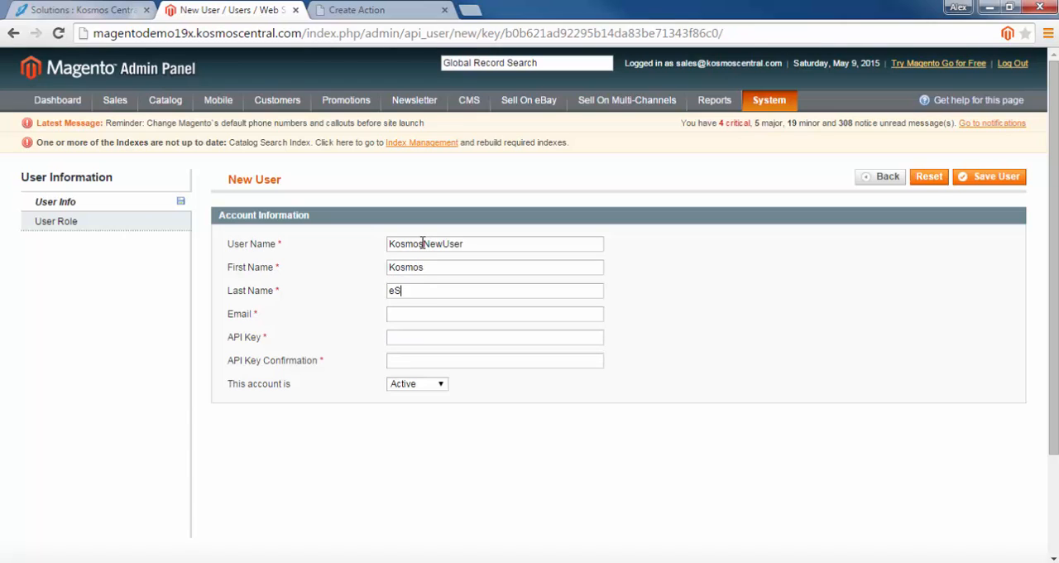
text(kosmos)
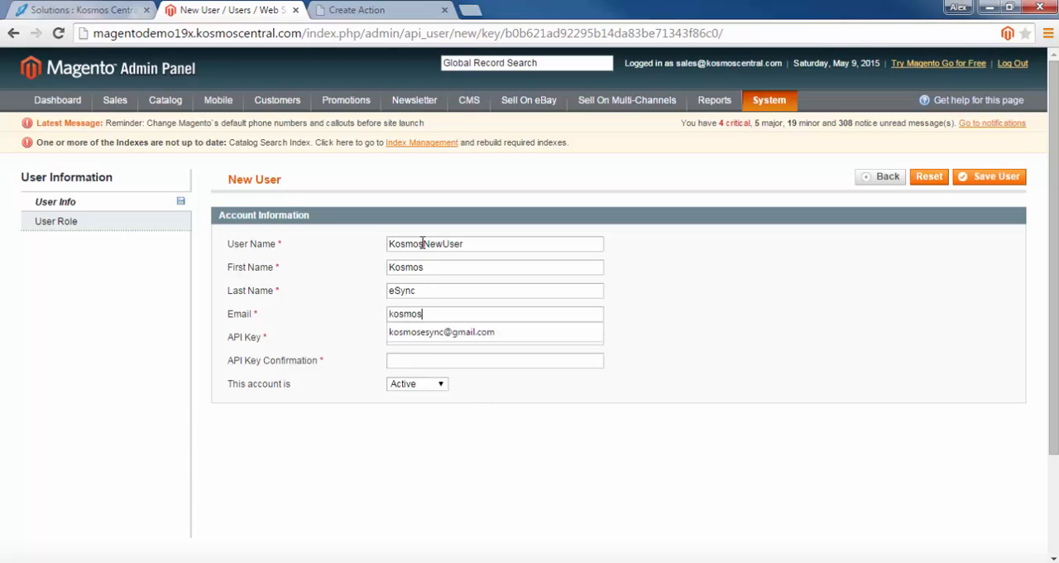
key(Down)
key(Tab)
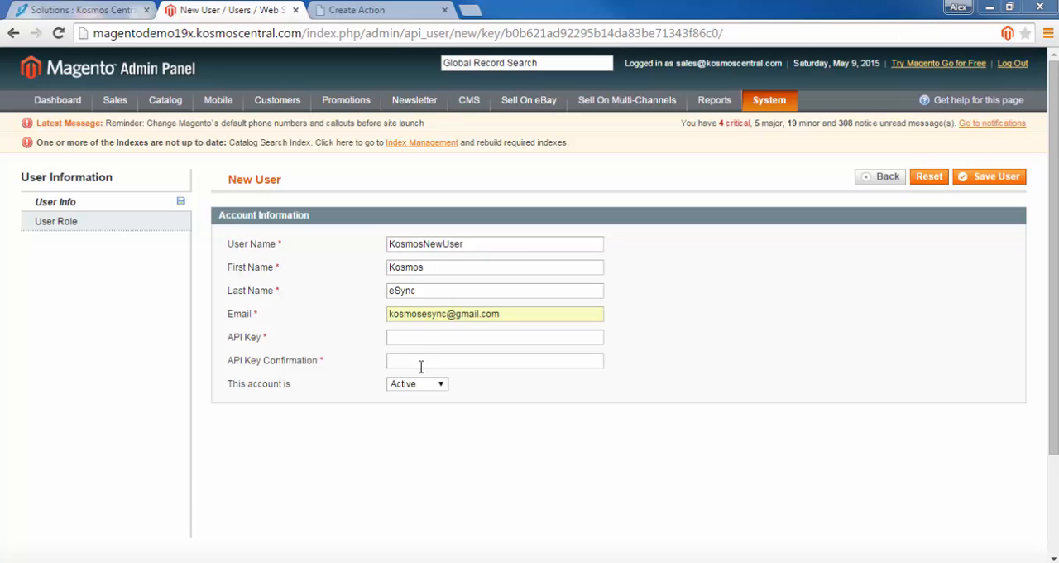
Enter and confirm the API key for KosmosNewUser and save the user
click(416, 337)
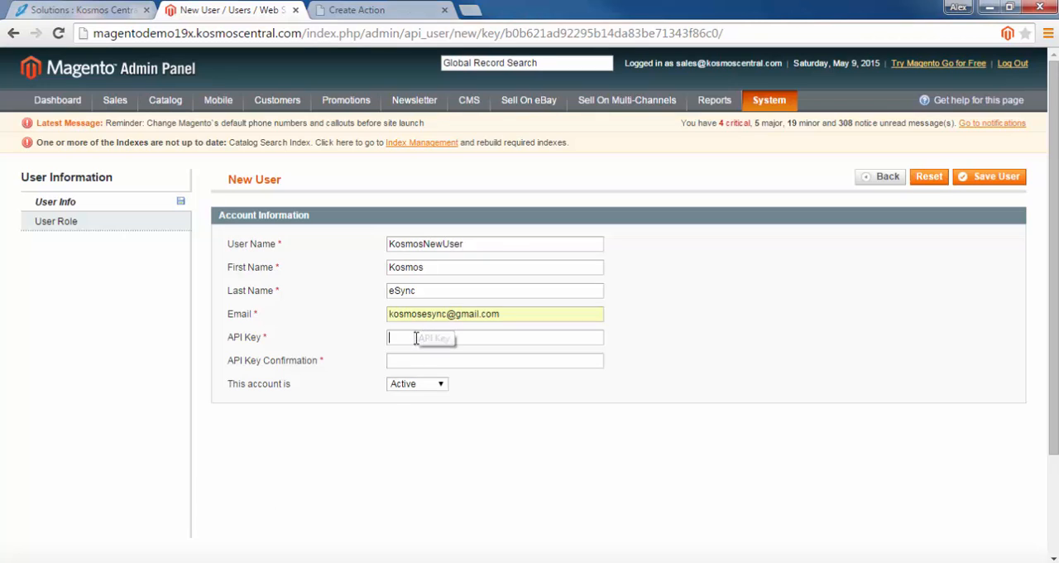
text(••••)
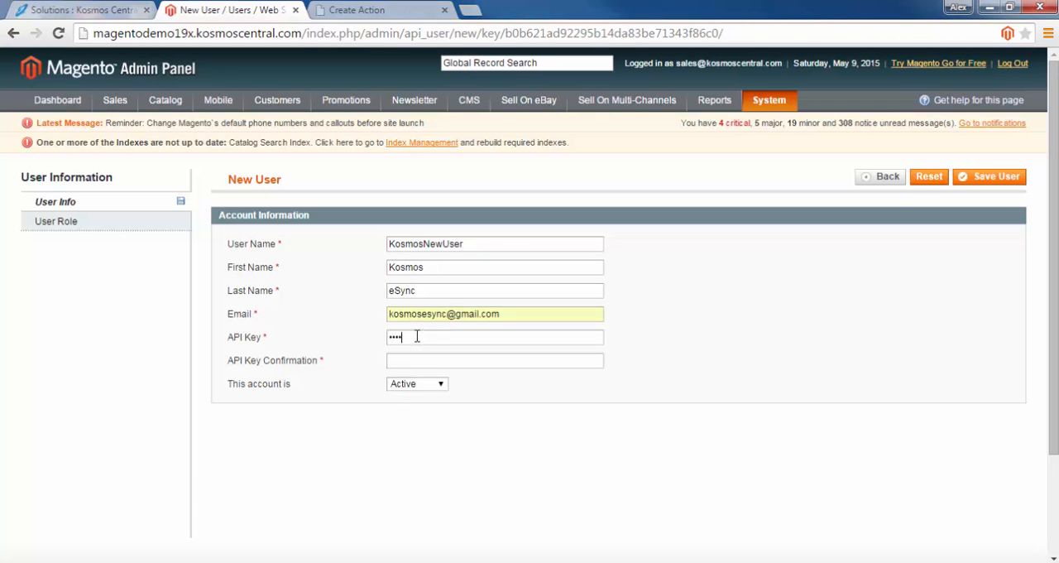
text(••)
key(Tab)
text(••••••••)
click(422, 338)
click(997, 176)
click(995, 215)
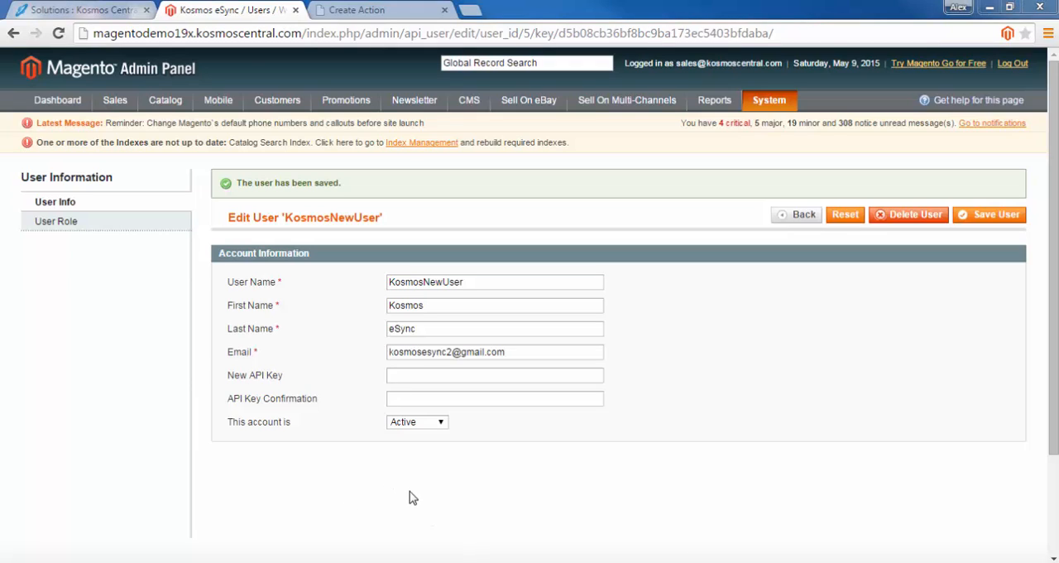
Assign the KosmosNewRole role to KosmosNewUser and save the user
click(48, 223)
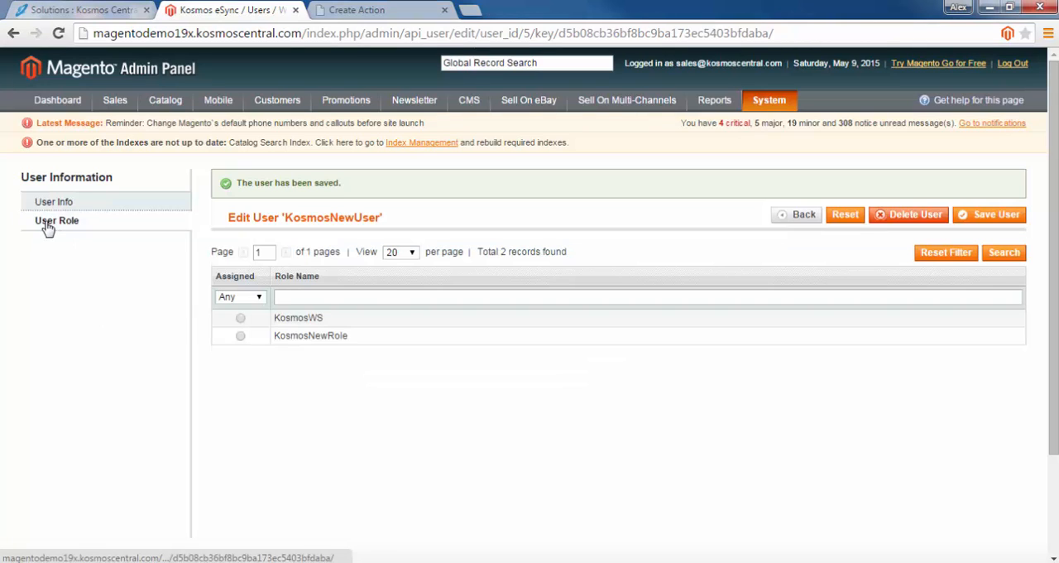
click(240, 336)
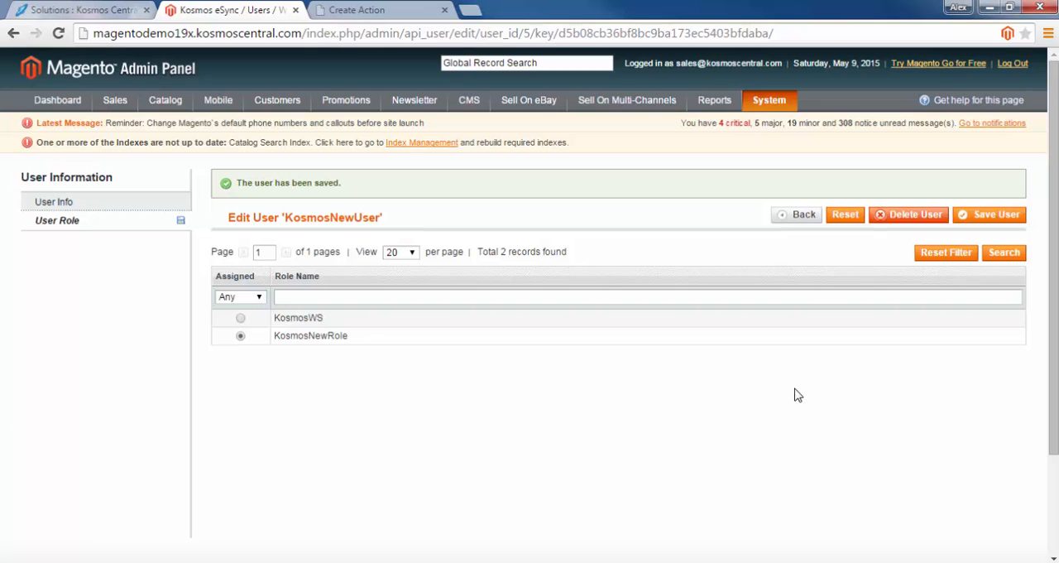
click(997, 216)
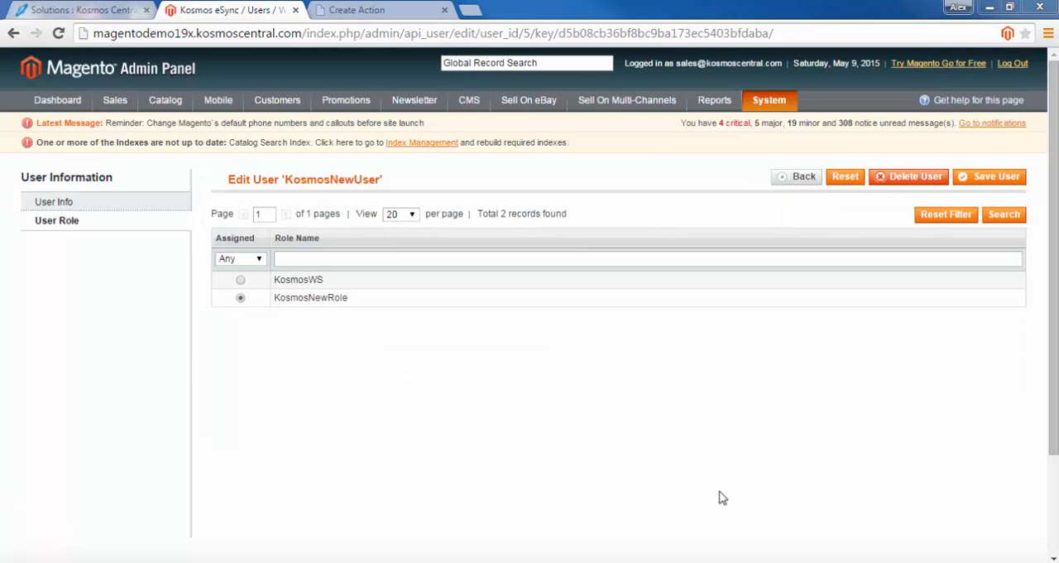
Check the user role assigned to KosmosNewUser
mouse_move(763, 103)
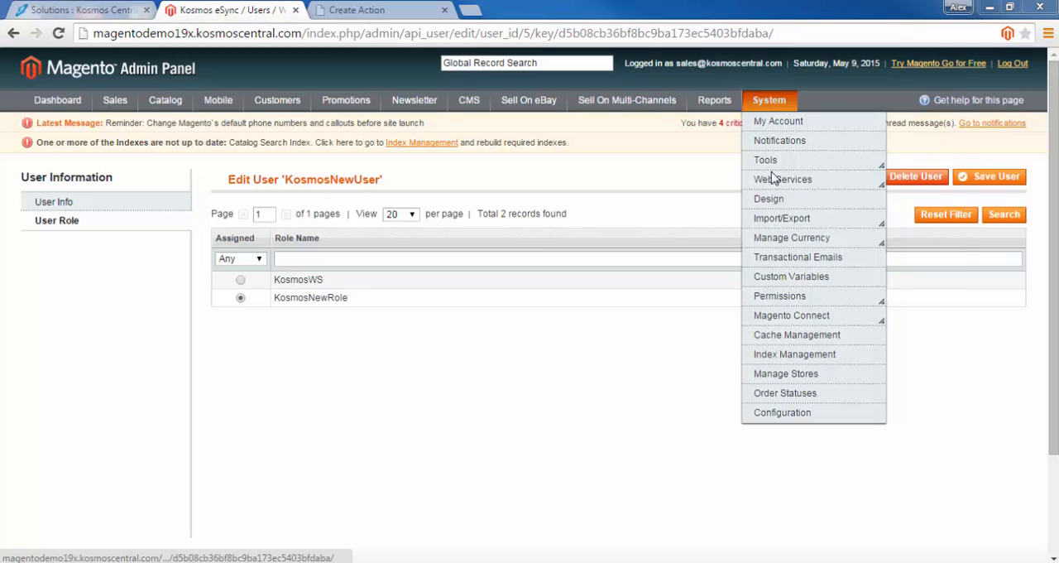
mouse_move(774, 179)
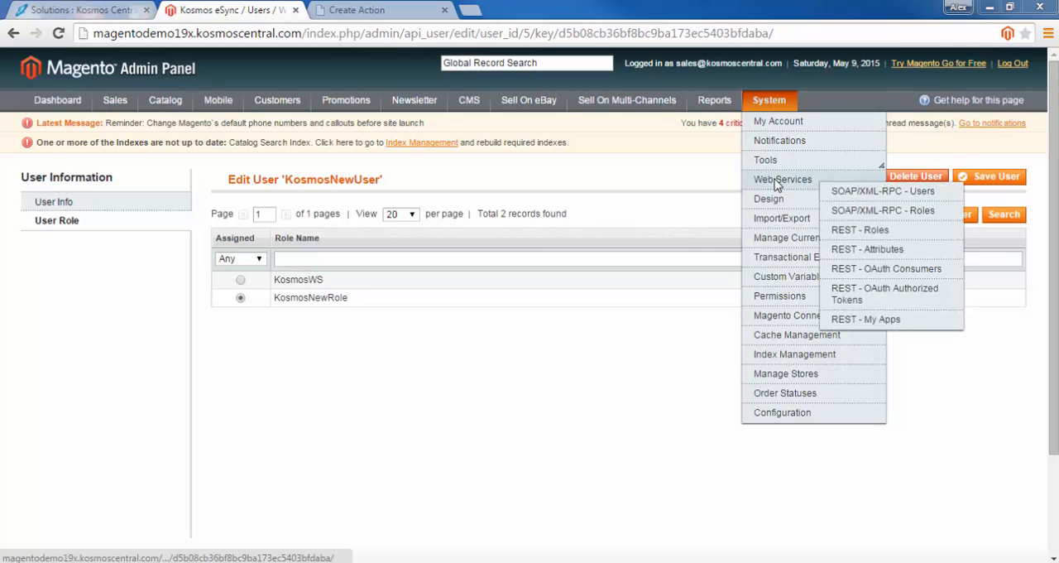
click(866, 211)
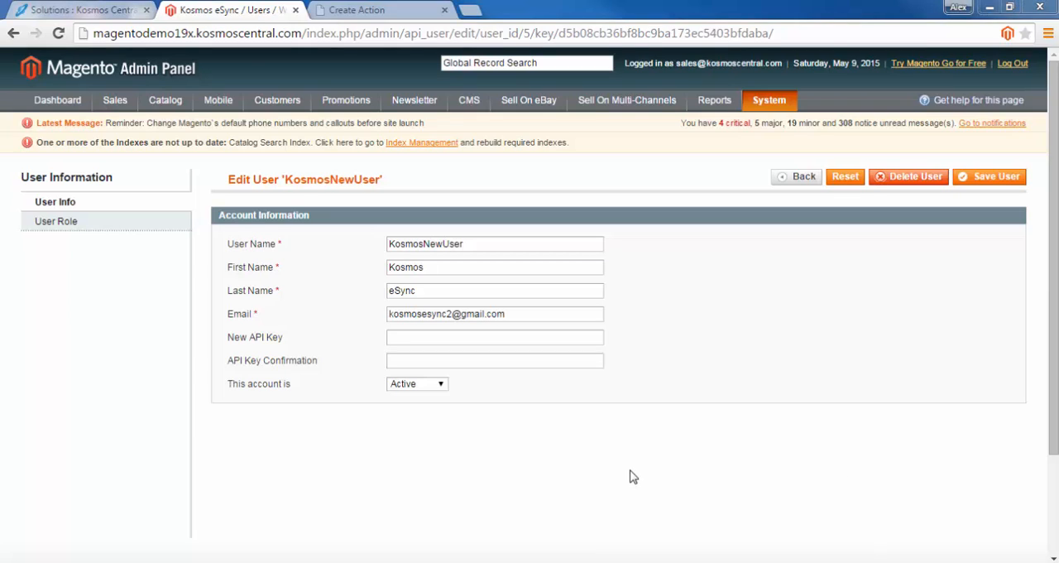
click(60, 226)
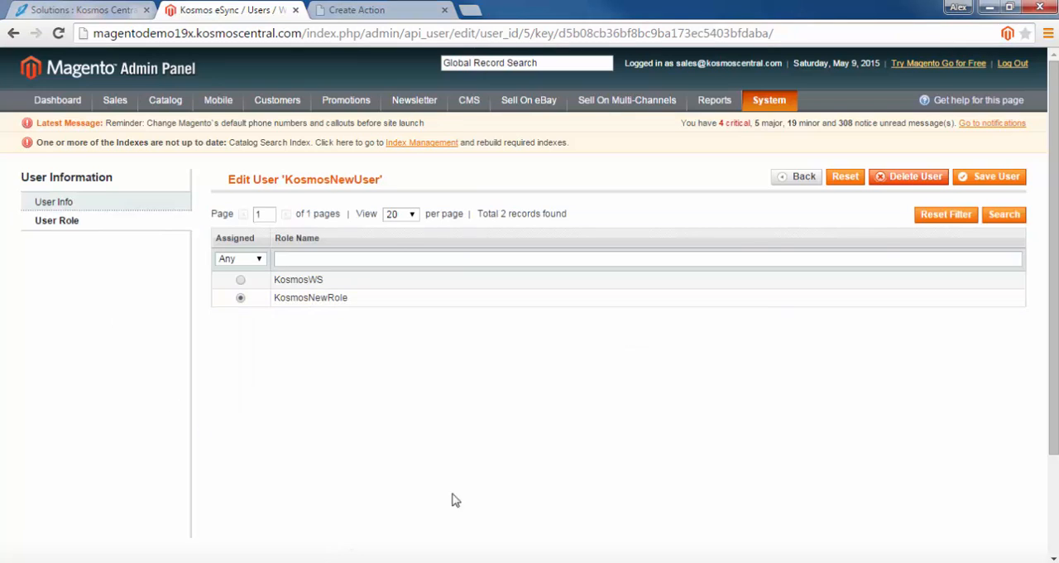
Open KosmosNewRole from the SOAP/XML-RPC roles and check its role users
mouse_move(766, 100)
mouse_move(780, 180)
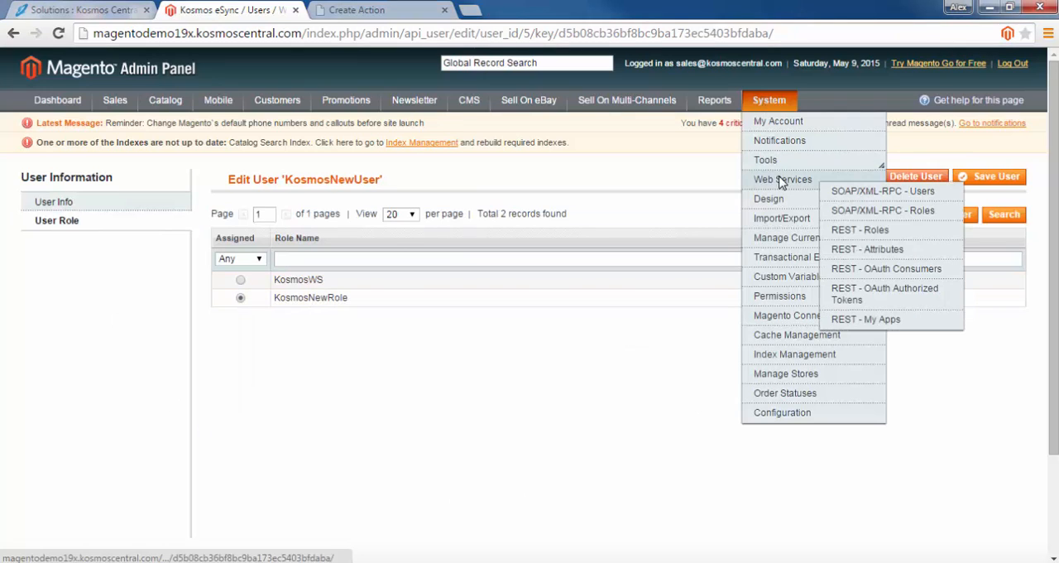
click(831, 210)
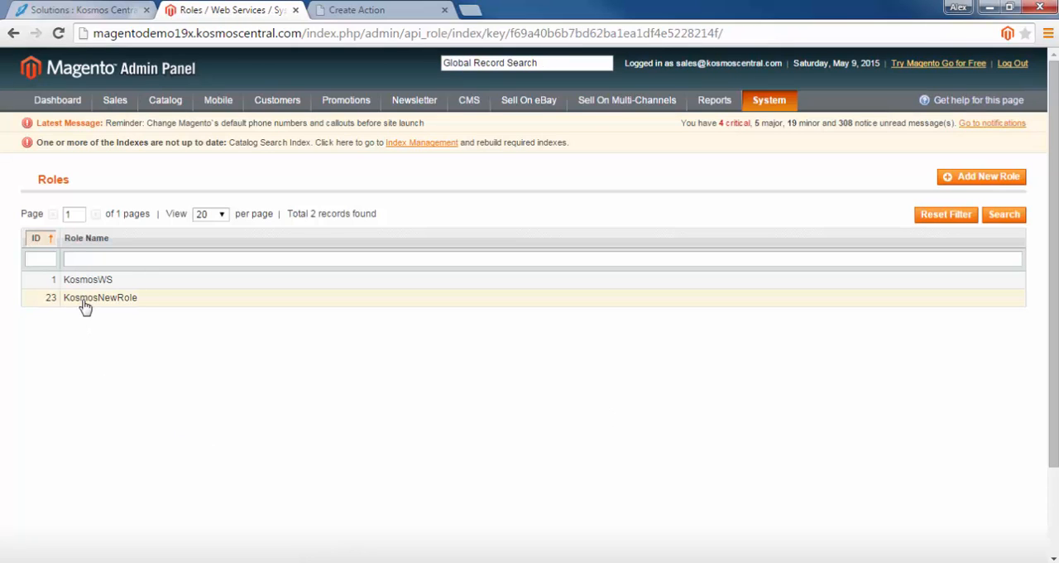
click(84, 304)
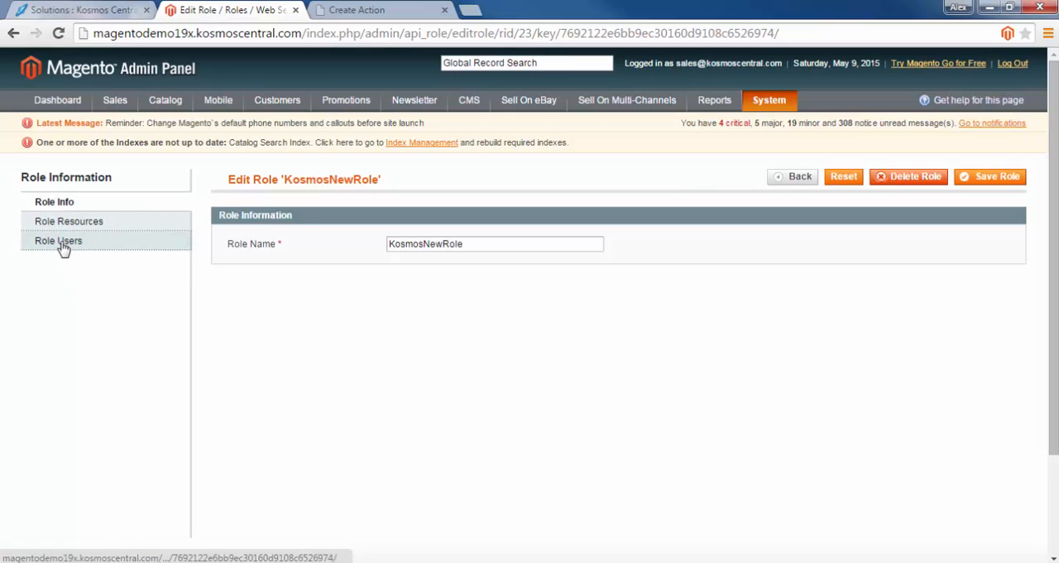
click(62, 244)
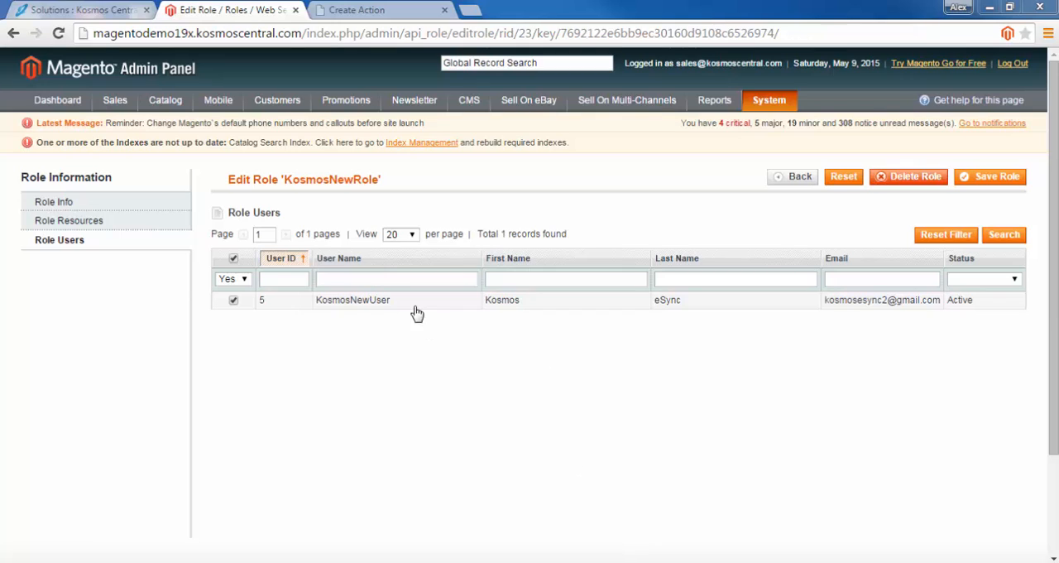
Copy the user name KosmosNewUser into the API user field in Kosmos eSync, enter the API key and access the account
drag(411, 304, 321, 310)
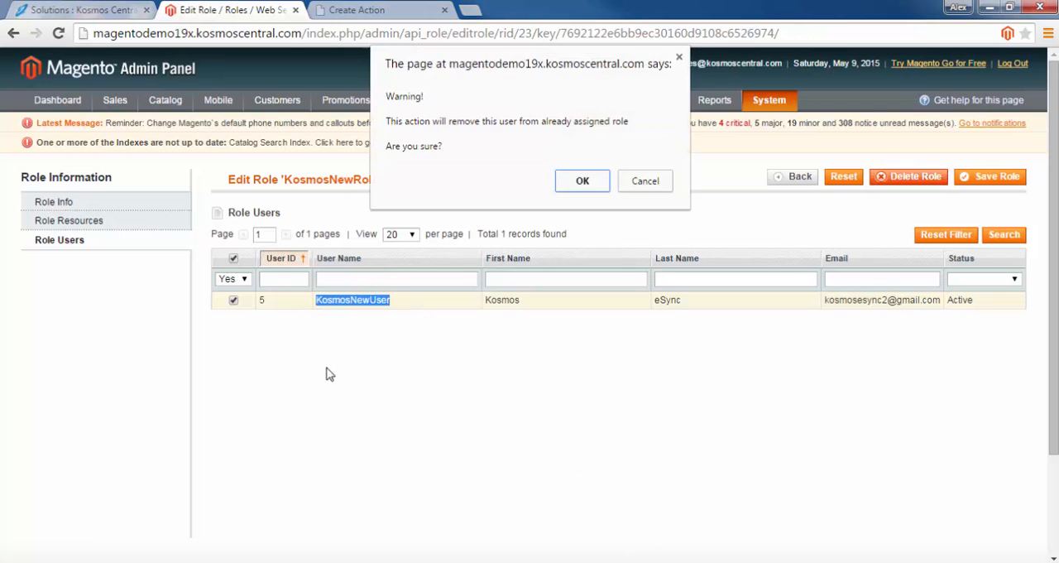
key(Escape)
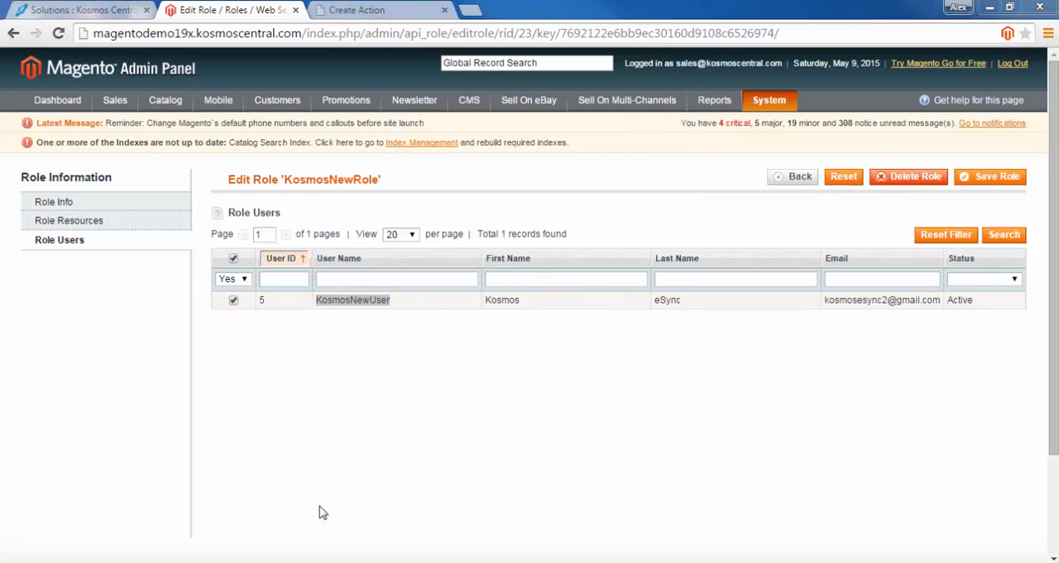
click(368, 15)
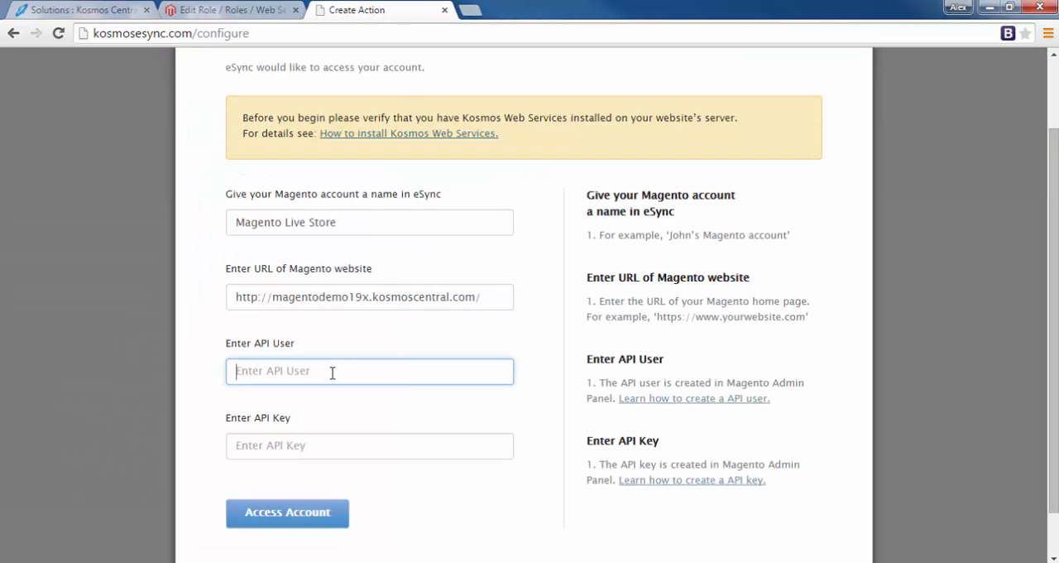
text(KosmosNewUser)
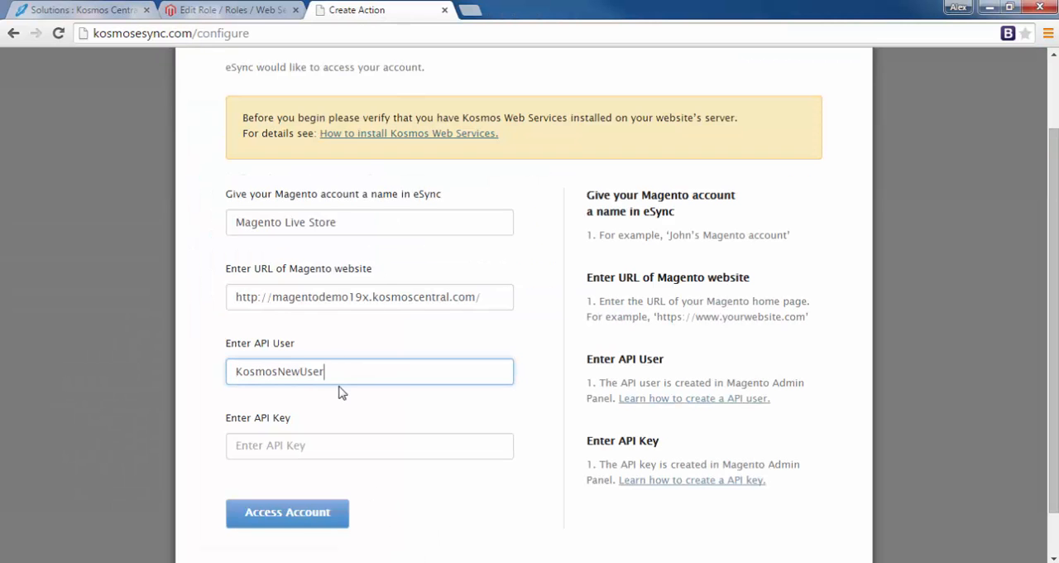
click(352, 448)
key(ctrl+v)
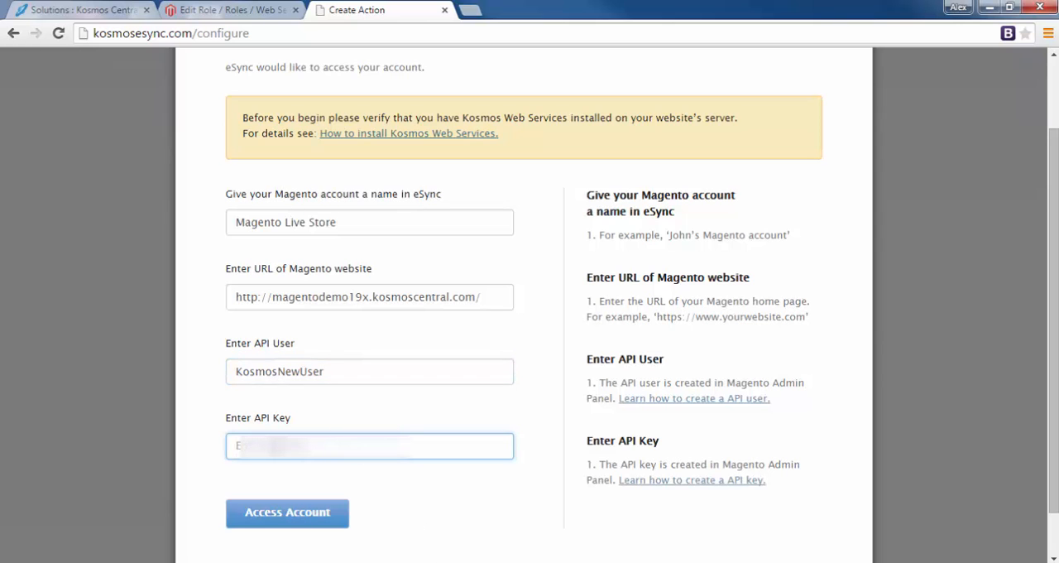
click(287, 513)
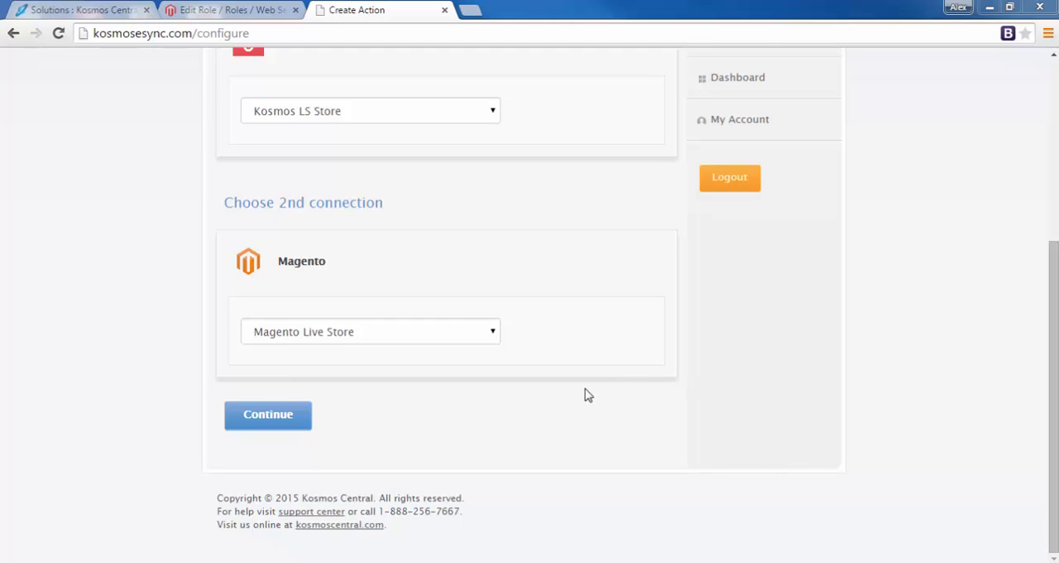
Continue with Magento Live Store as second connection and save a "Lightspeed send products to Magento" action sending all product data since 05/02/2015
click(265, 418)
scroll(195, 420, down, 2)
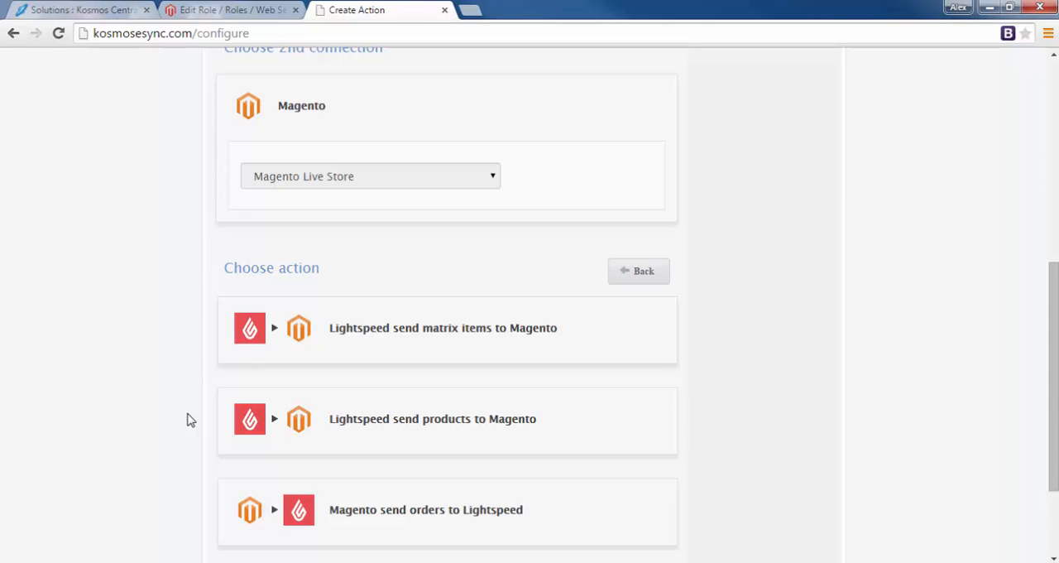
click(406, 425)
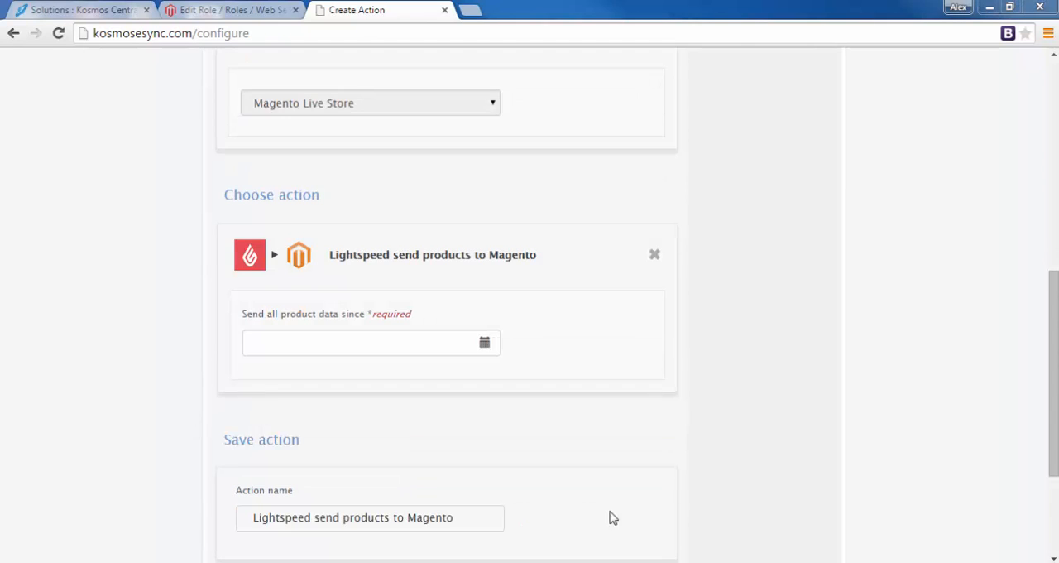
click(485, 346)
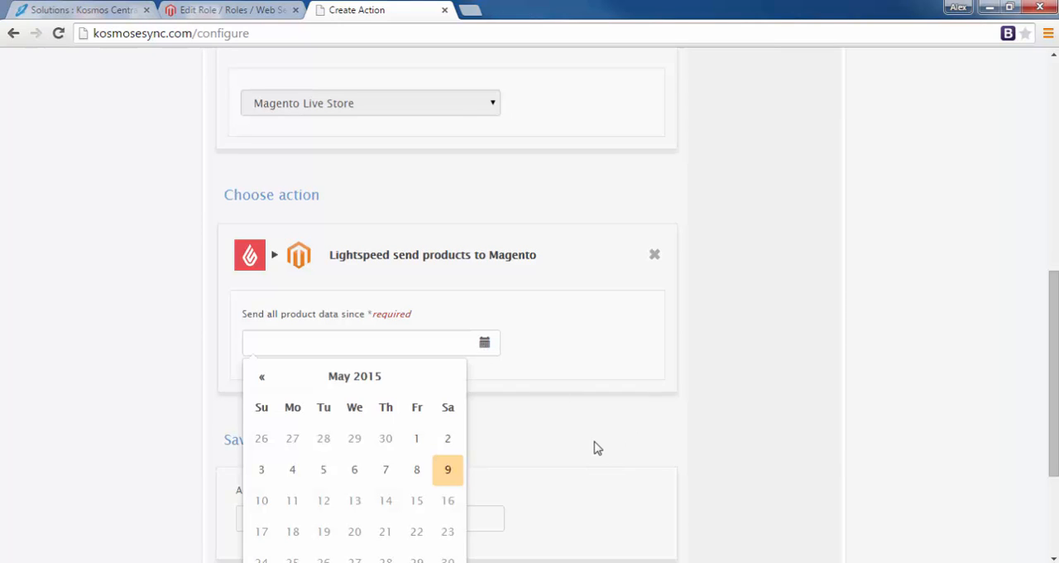
click(449, 440)
scroll(518, 422, down, 2)
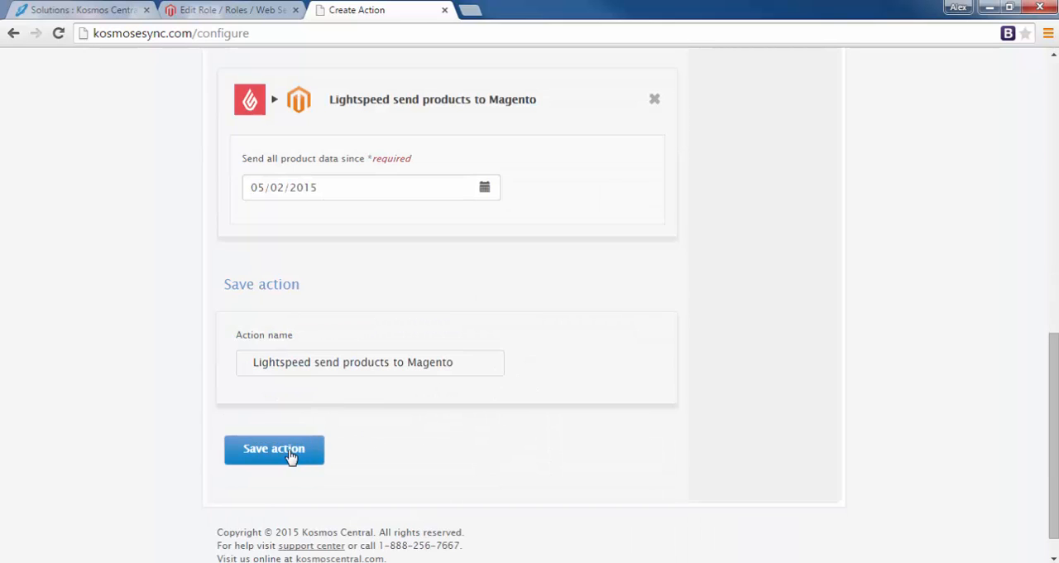
click(282, 452)
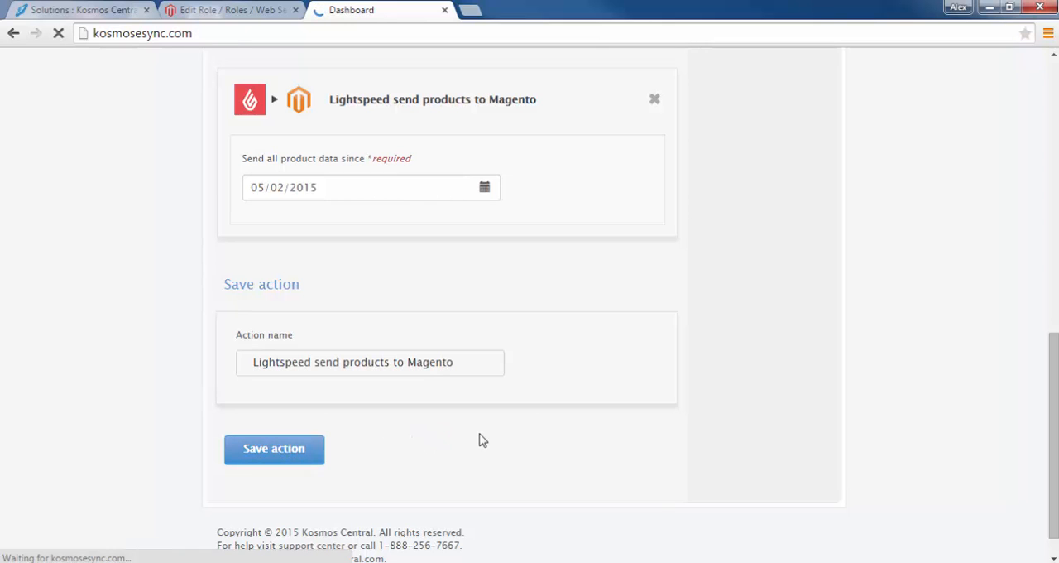
Run the Update Simple Products task from the dashboard and close its progress window once it finishes
scroll(481, 439, down, 1)
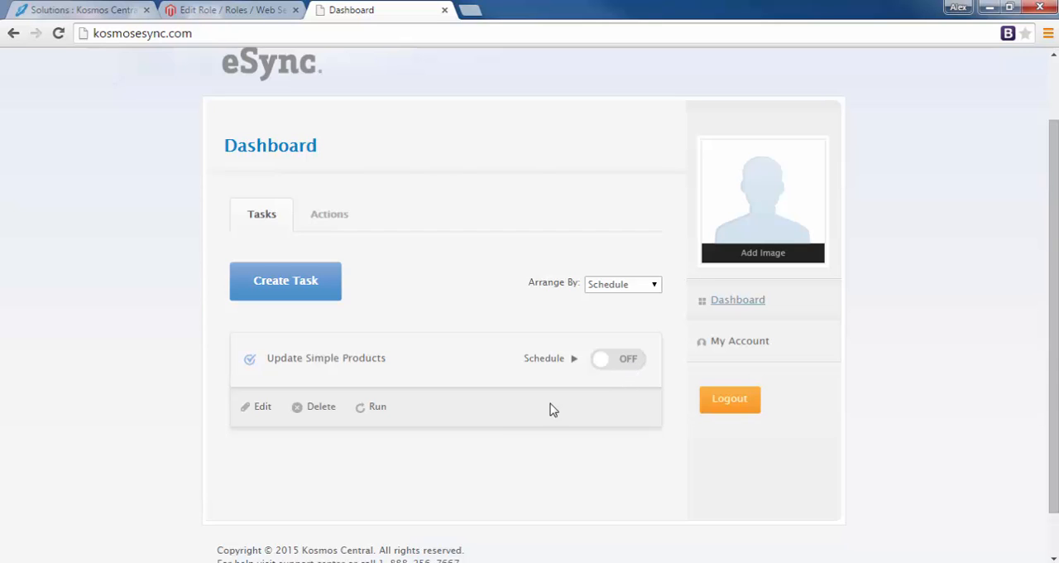
click(377, 410)
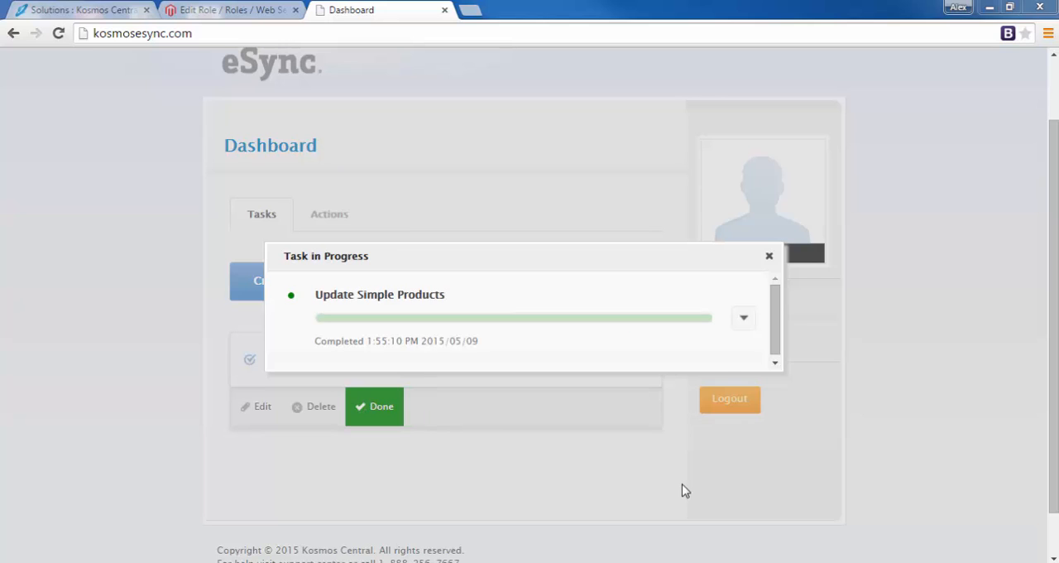
click(769, 256)
Switch to the Magento Admin Panel and view the catalog's product list to check the synced products
click(213, 12)
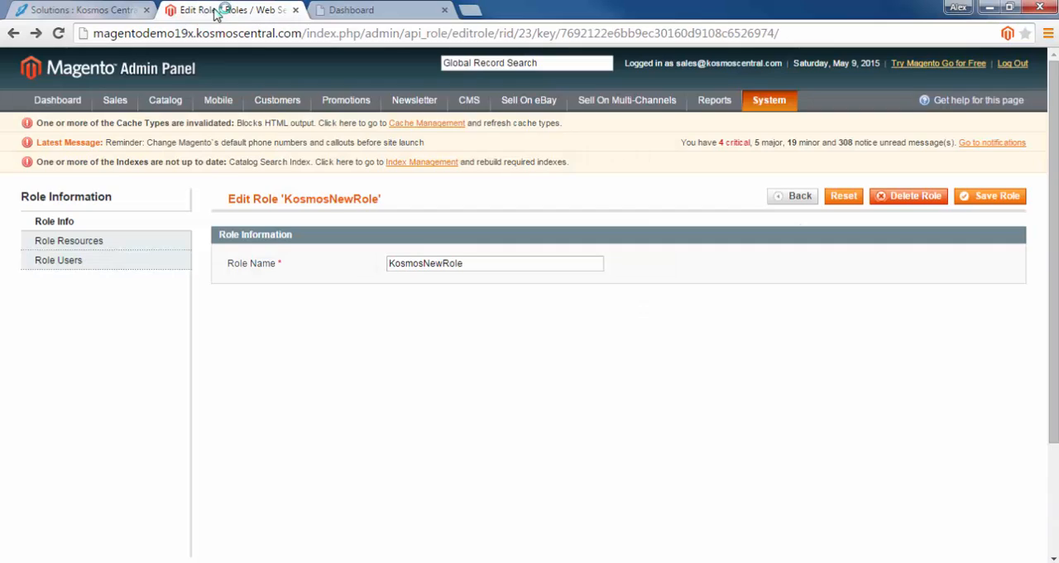
mouse_move(159, 100)
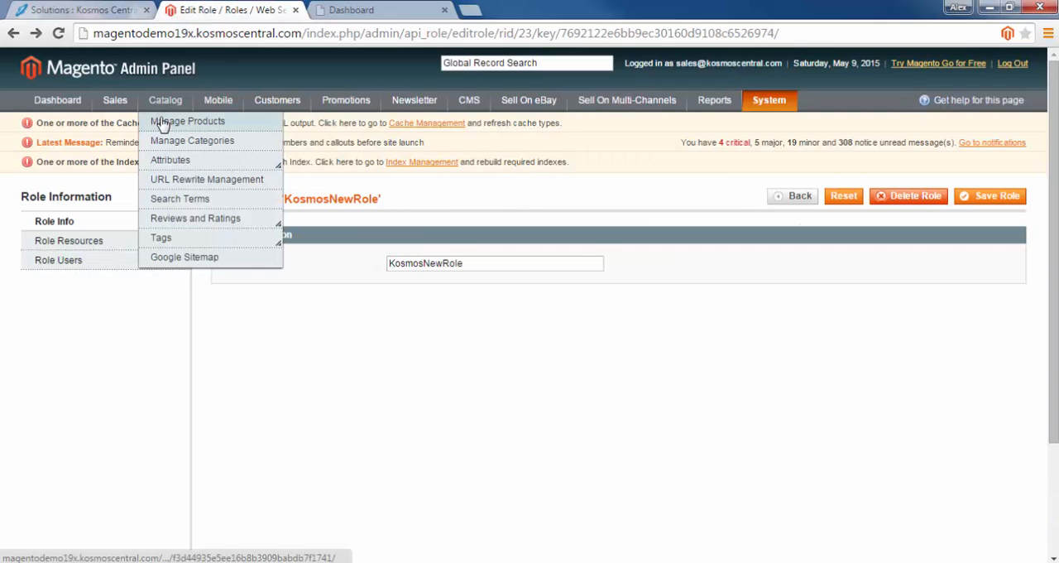
click(163, 123)
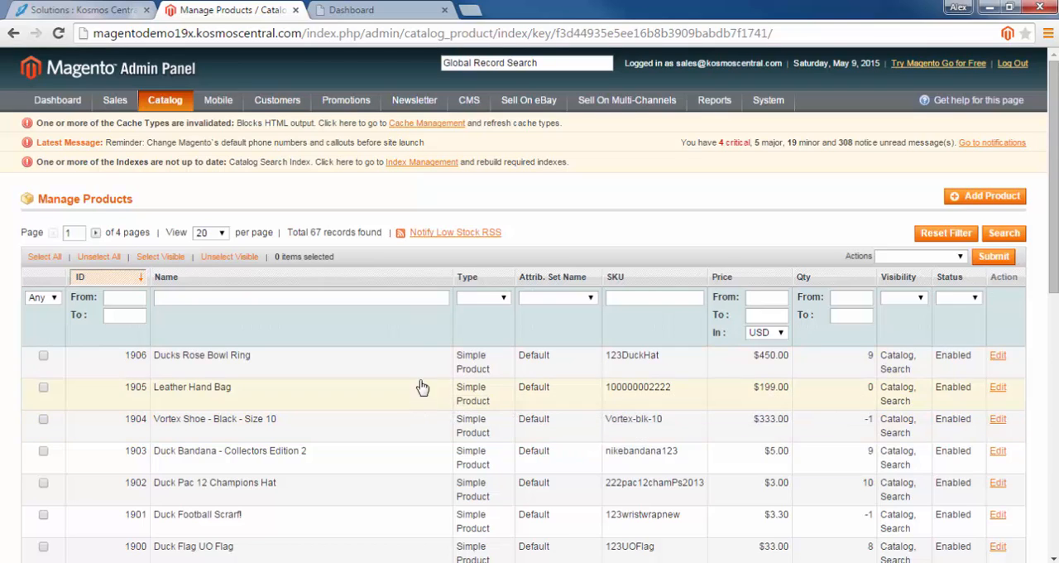
Switch to the Kosmos Central Support site and highlight the breadcrumb path of the Configuring Magento Users & Roles article
click(83, 10)
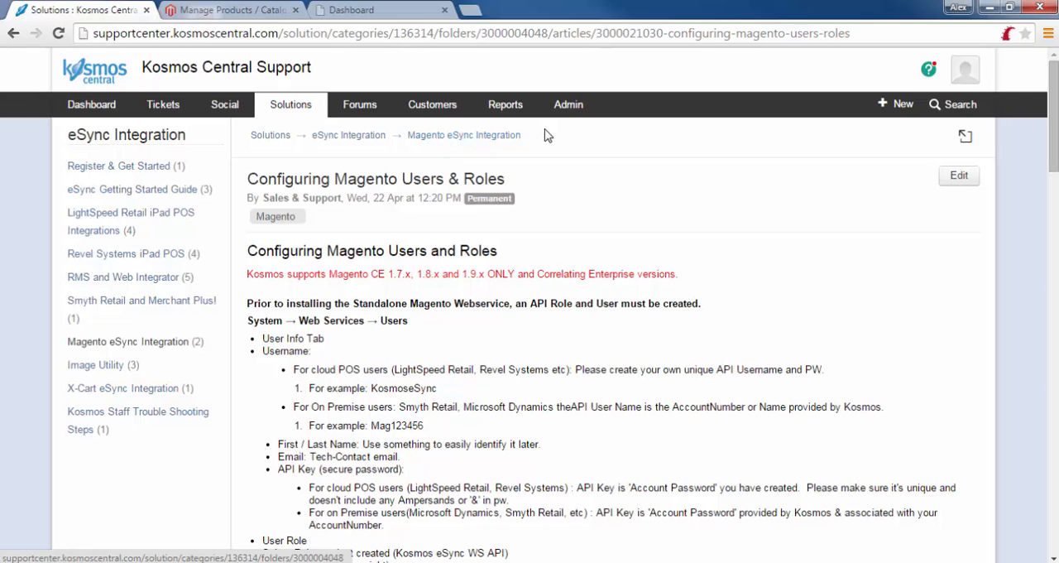
drag(577, 139, 245, 142)
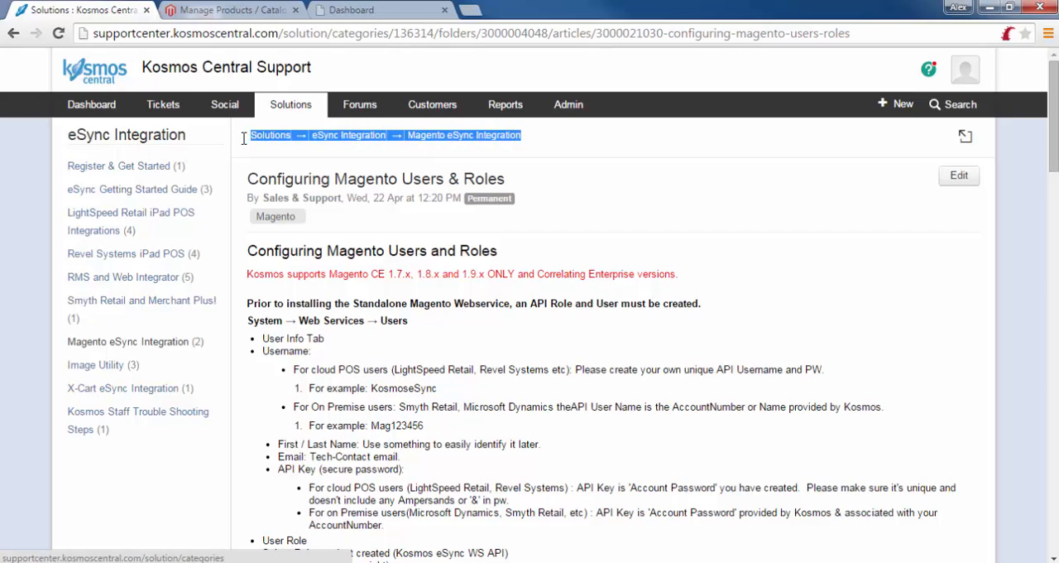